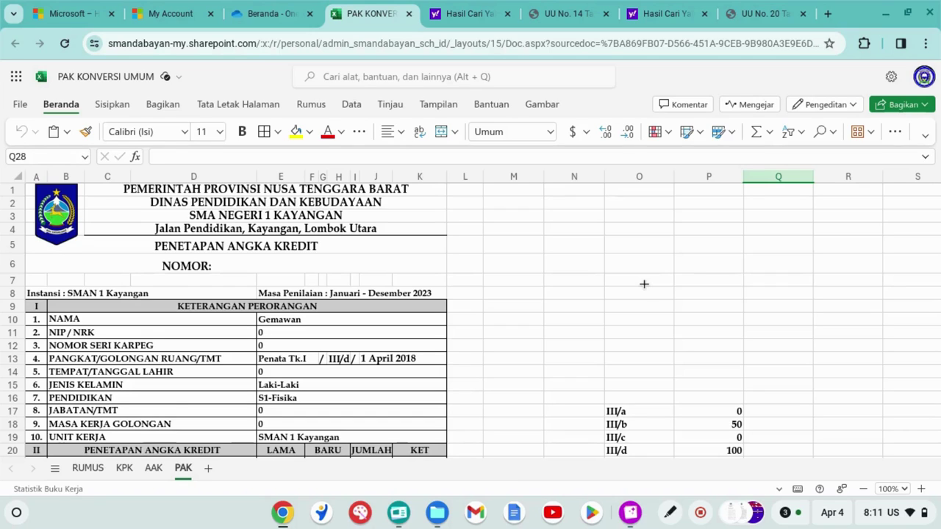
Enlarge the page view and examine the Penetapan Angka Kredit table in section II of the PAK sheet
scroll(644, 284, "down", 5)
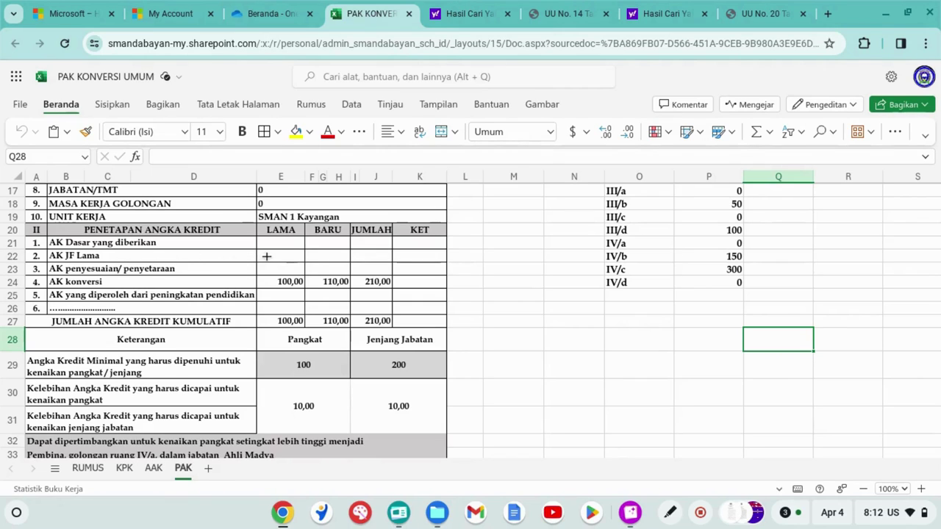
key("ctrl+plus")
key("ctrl+plus")
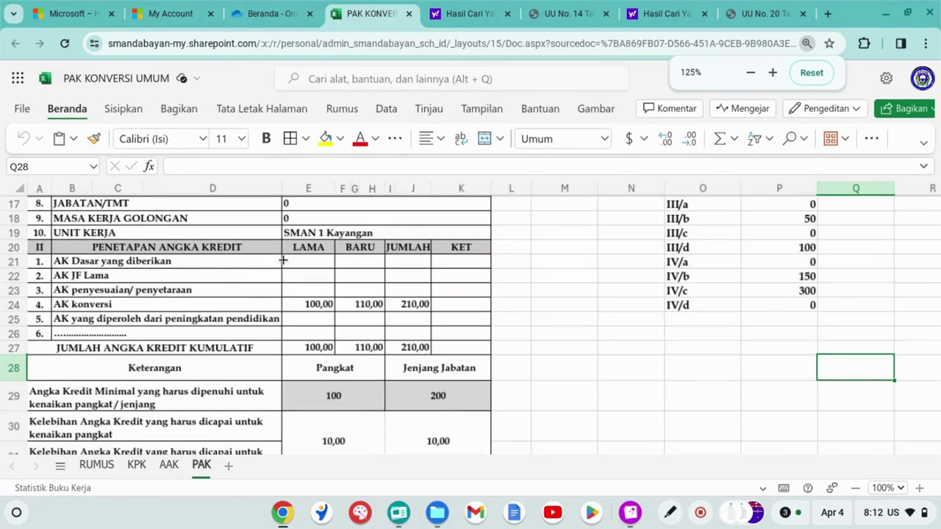
key("ctrl+plus")
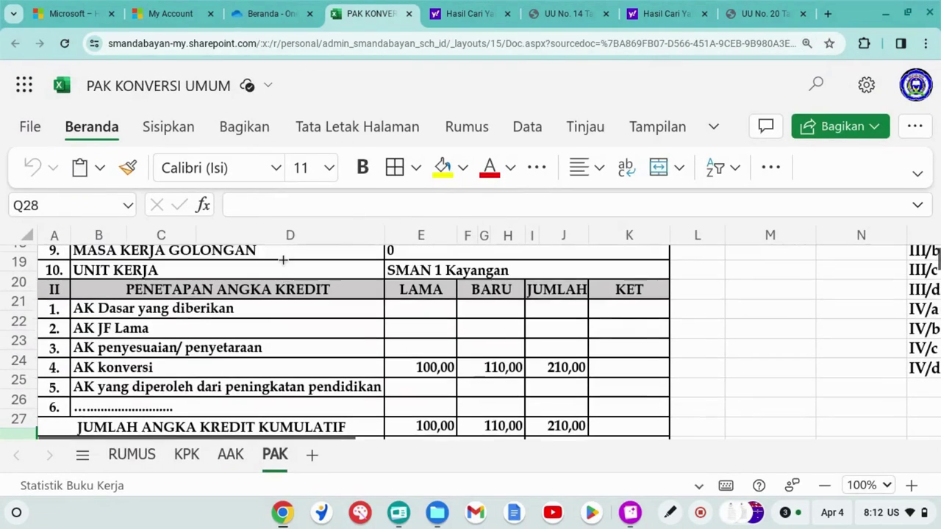
scroll(284, 260, "down", 3)
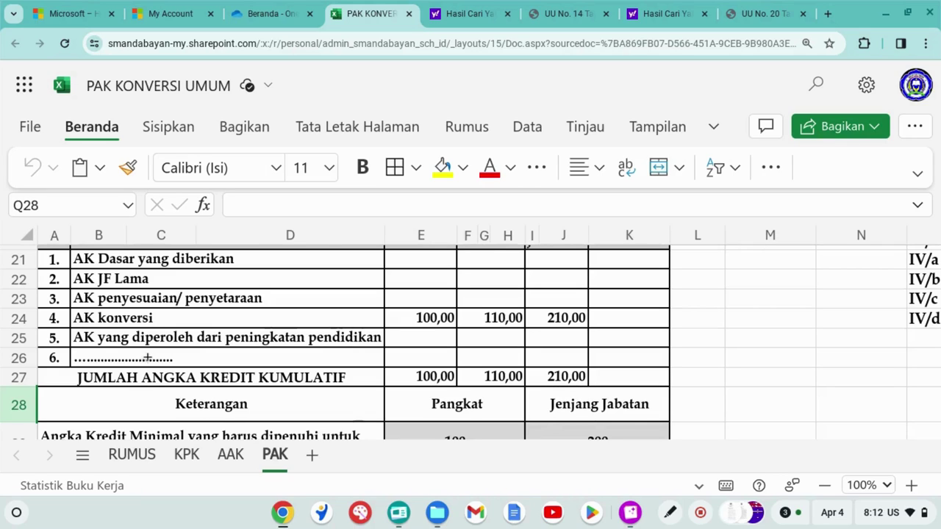
scroll(145, 357, "up", 1)
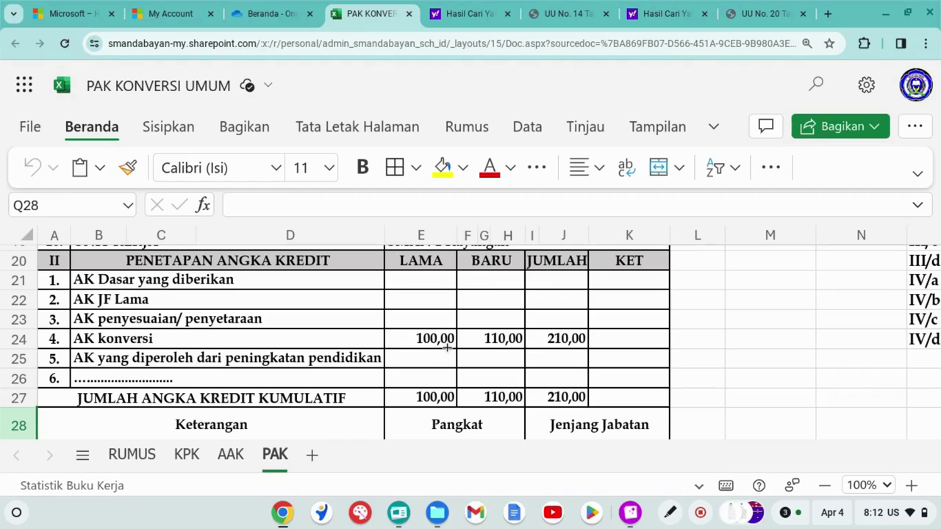
key("ctrl+minus")
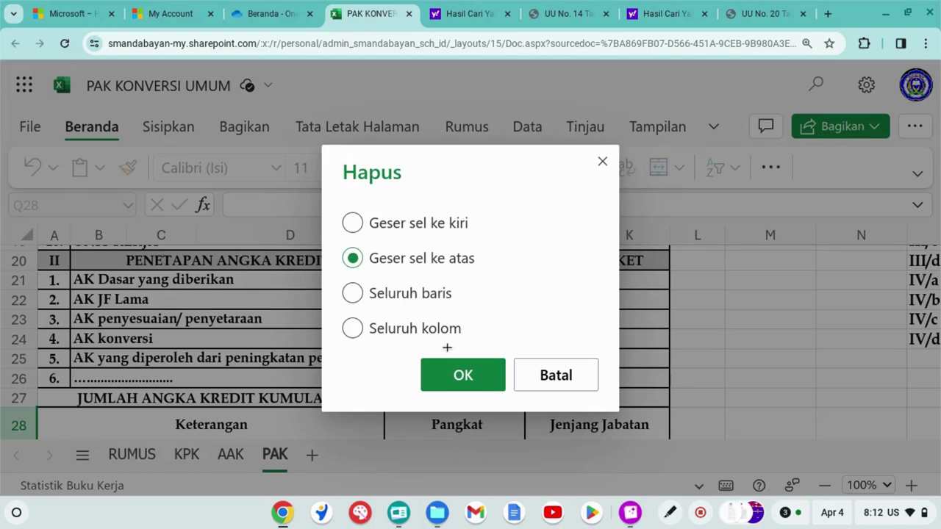
left_click(545, 375)
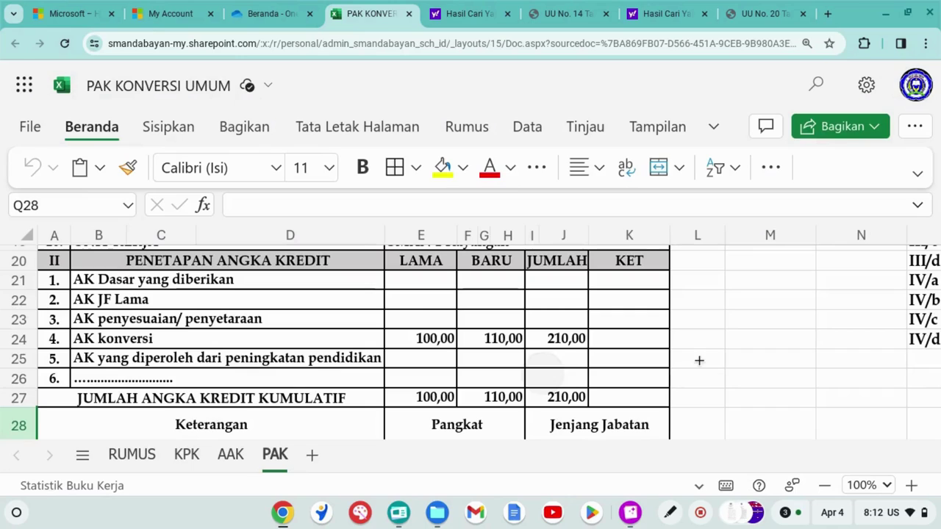
key("ctrl+minus")
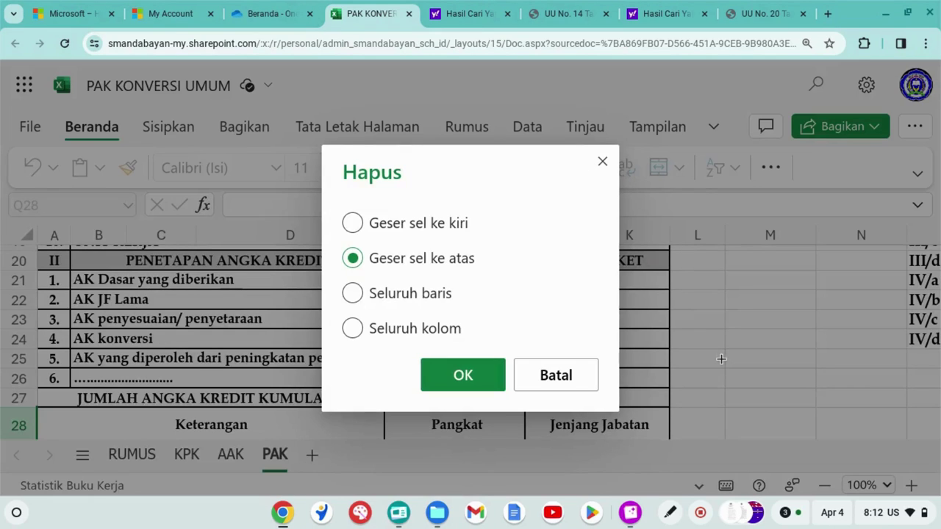
left_click(564, 373)
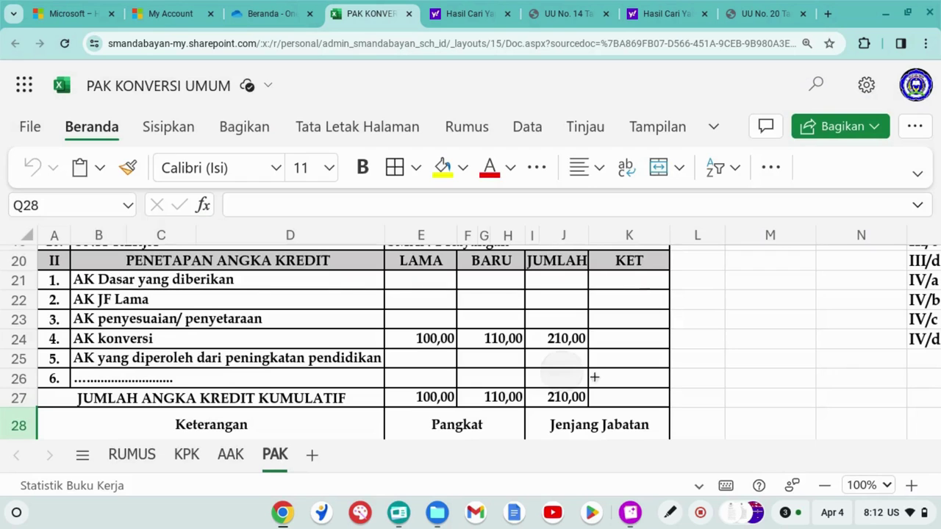
scroll(596, 378, "up", 2)
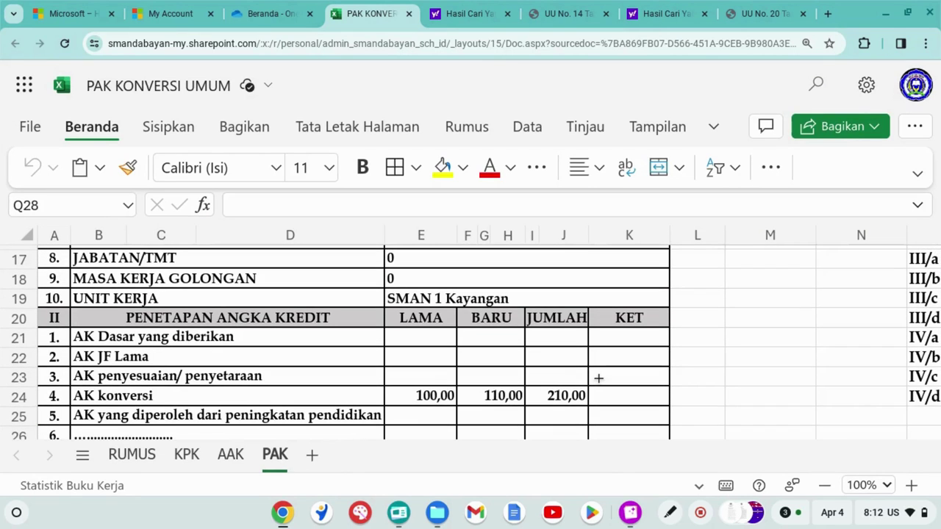
type("-")
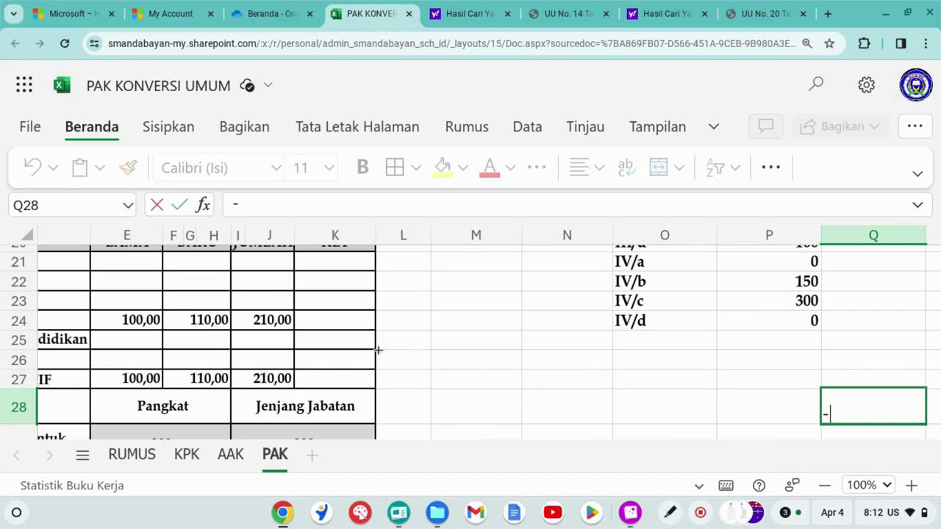
key("Left")
key("Left")
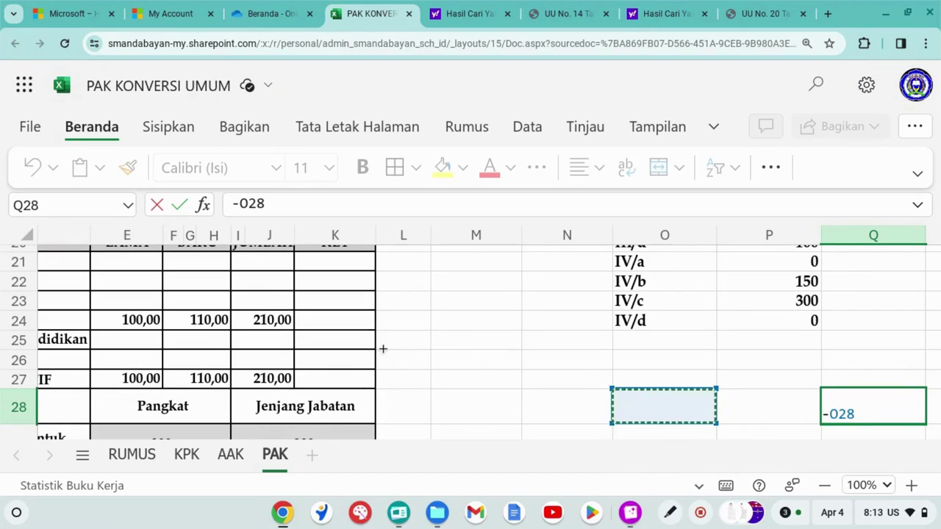
key("Left")
key("Left")
key("Left")
key("Left")
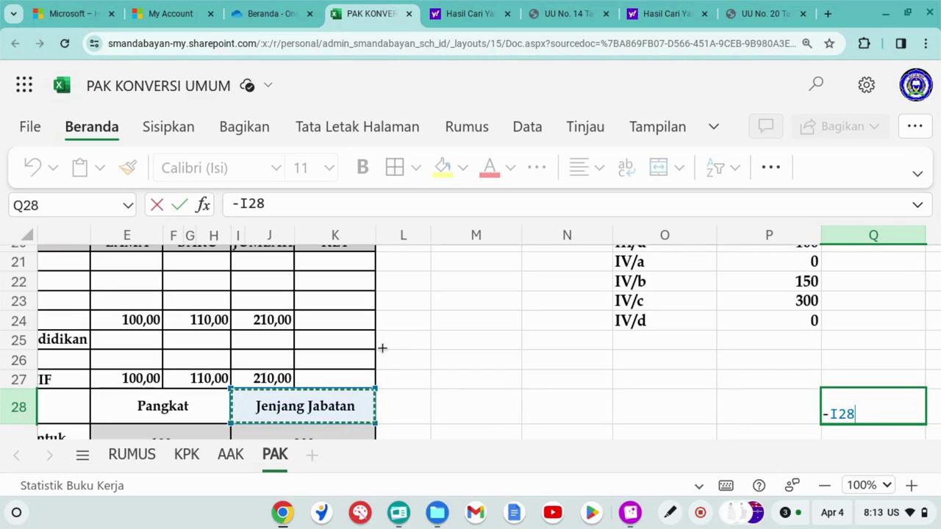
key("Escape")
key("Left")
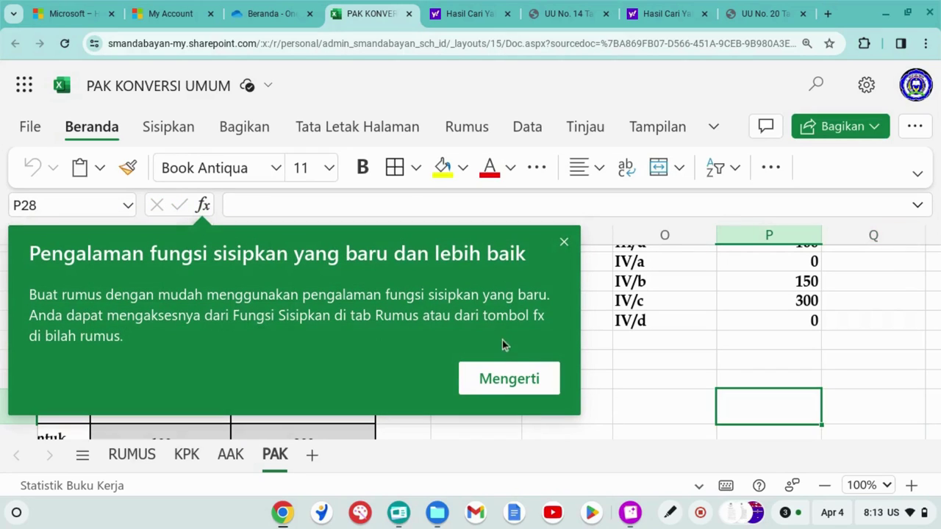
left_click(505, 378)
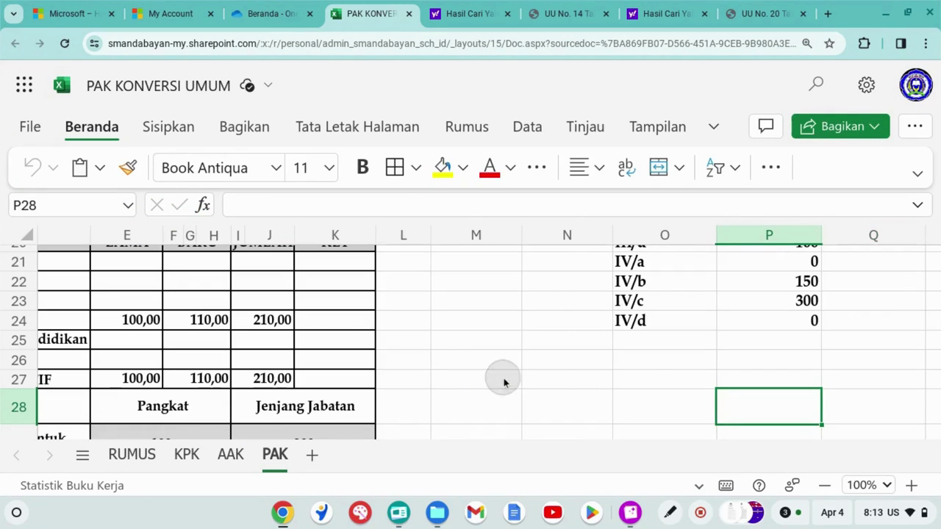
Review the PAK form from the credit table up to the letterhead and back down through the Keterangan Perorangan rows
left_click(434, 342)
key("Left")
key("Left")
key("Left")
key("Left")
key("Left")
key("Left")
key("Left")
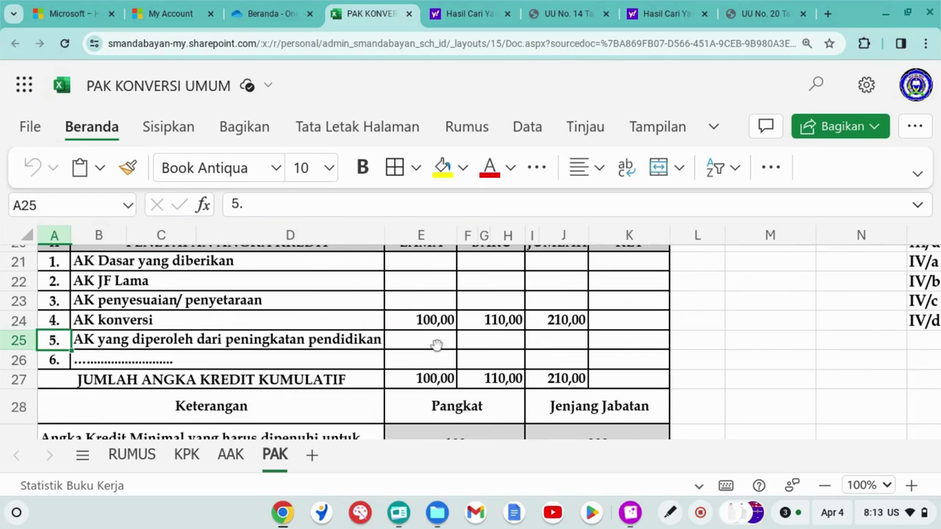
key("Up")
key("Up")
key("Up")
key("Up")
key("Up")
key("Up")
key("Up")
key("Up")
key("Up")
key("Up")
key("Up")
key("Up")
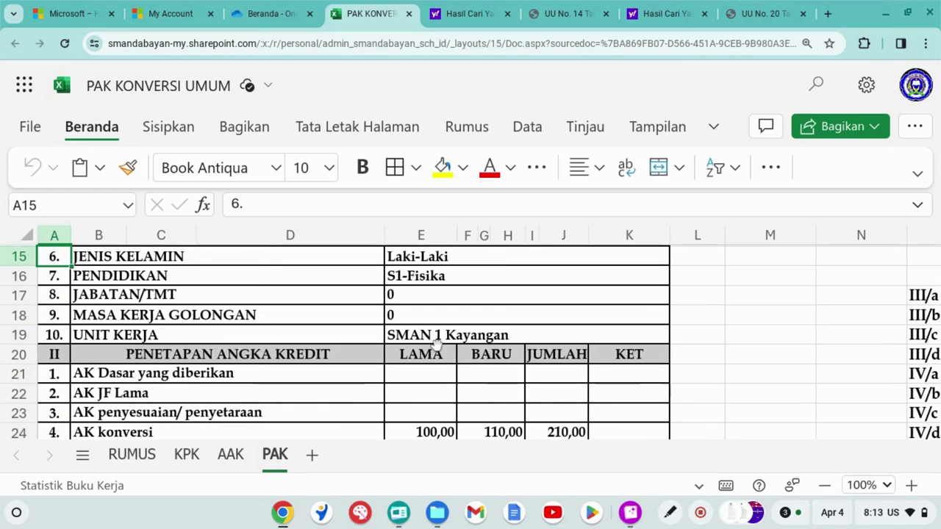
key("Up")
key("Up")
key("Up")
key("Up")
key("Up")
key("Up")
key("Up")
key("Up")
key("Up")
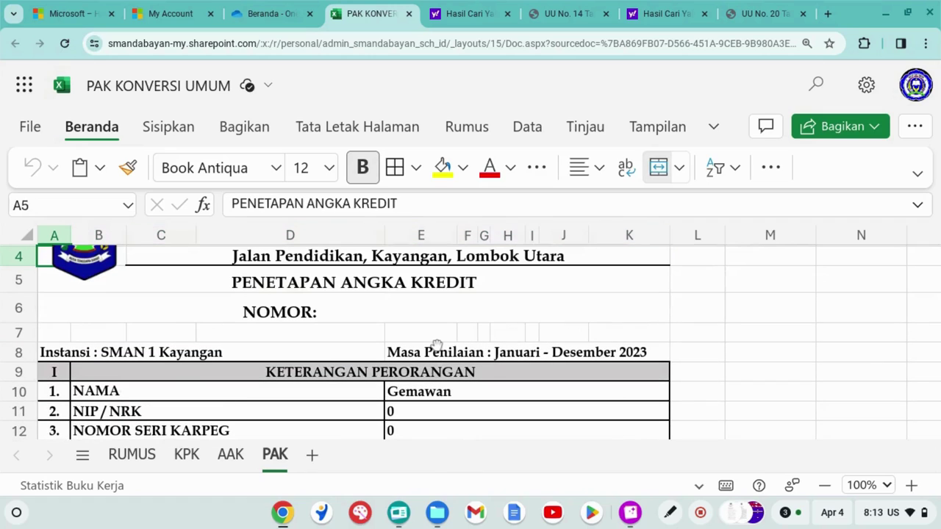
key("Down")
key("Down")
key("Down")
key("Down")
key("Down")
key("Down")
key("Down")
key("Down")
key("Down")
key("Down")
key("Down")
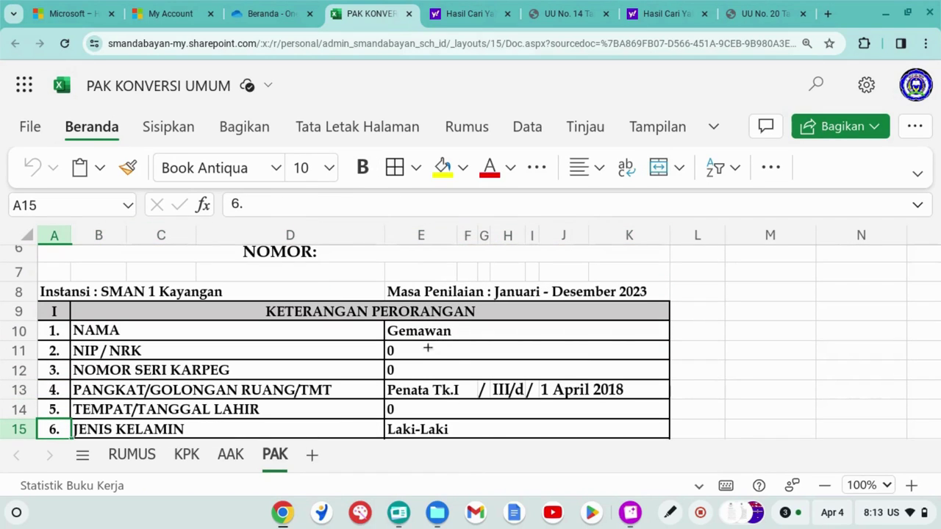
Examine the headings and period lines of the KPK and AAK sheets and return to the PAK sheet
left_click(188, 455)
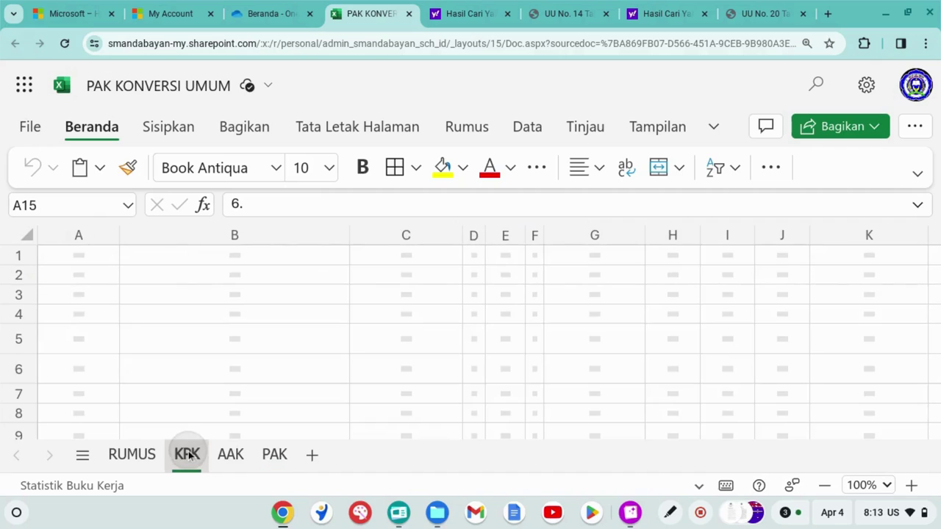
scroll(417, 380, "down", 5)
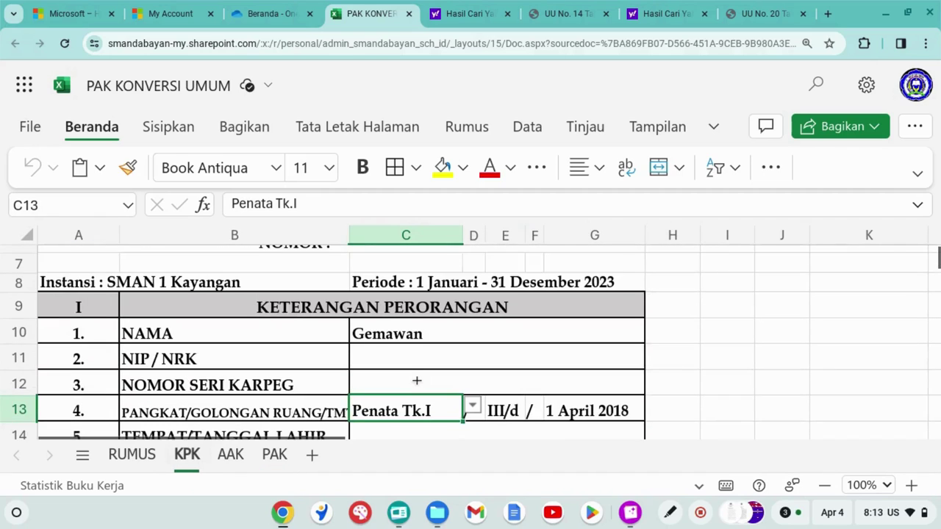
scroll(417, 381, "up", 4)
scroll(417, 380, "up", 2)
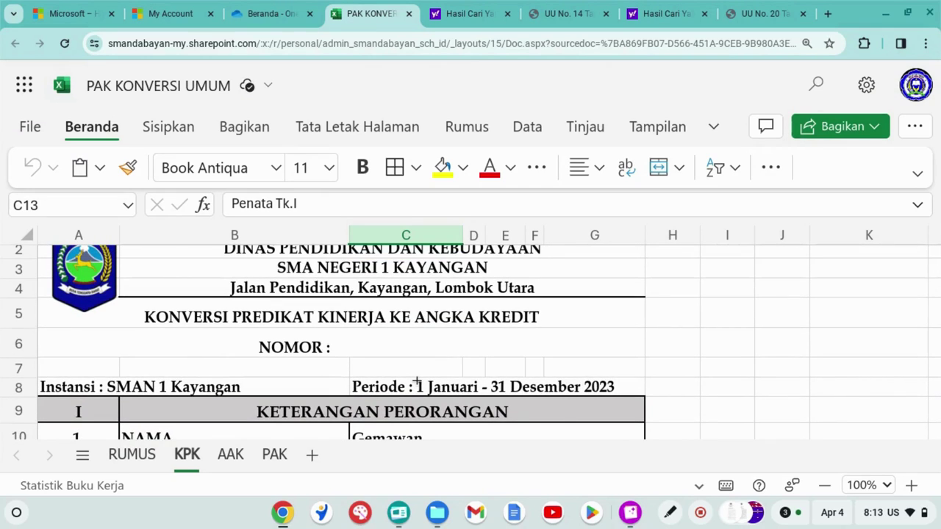
left_click(230, 454)
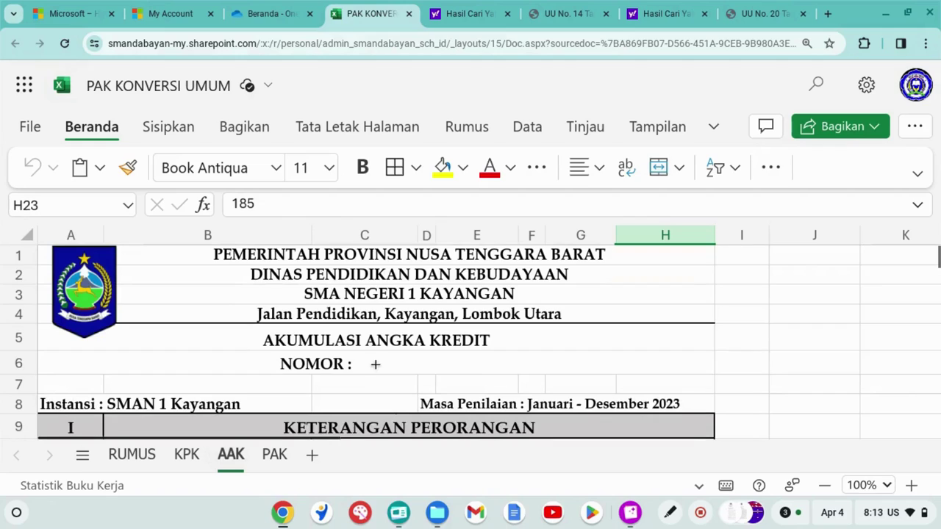
scroll(361, 357, "down", 3)
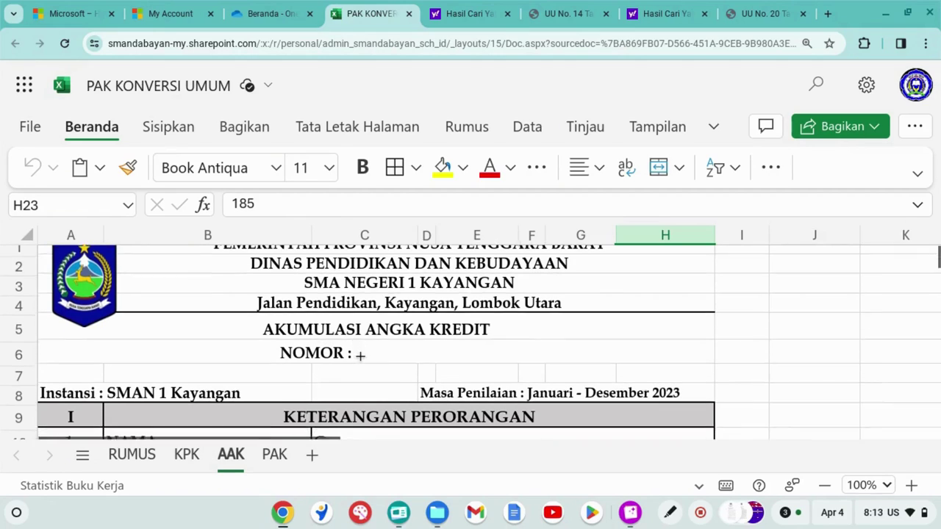
left_click(268, 462)
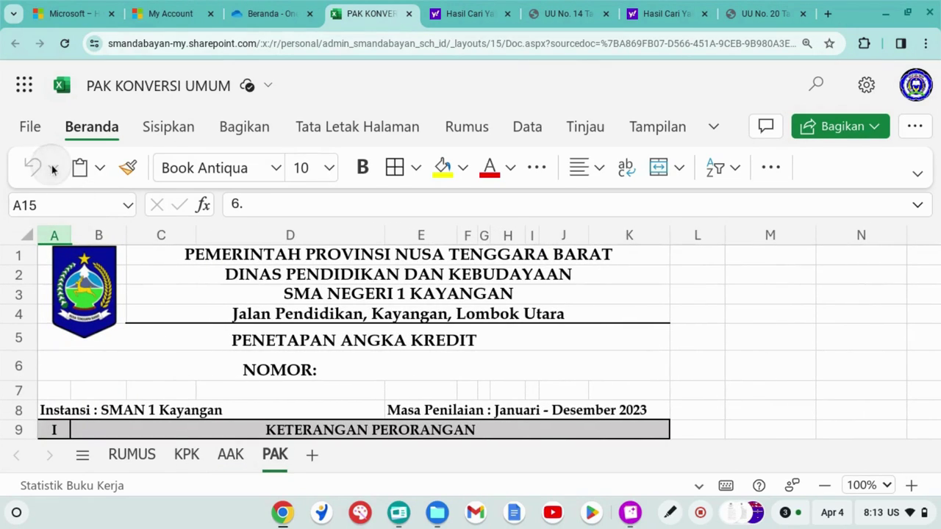
left_click(711, 130)
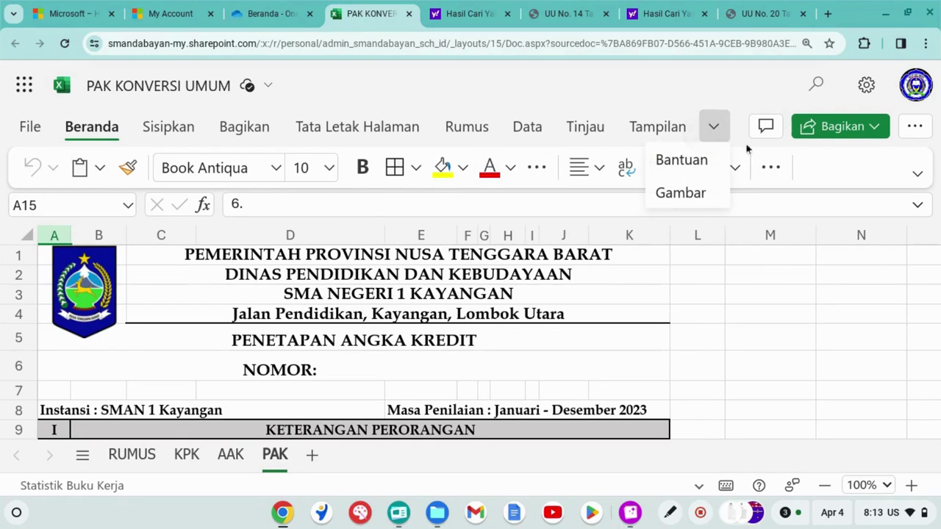
left_click(919, 173)
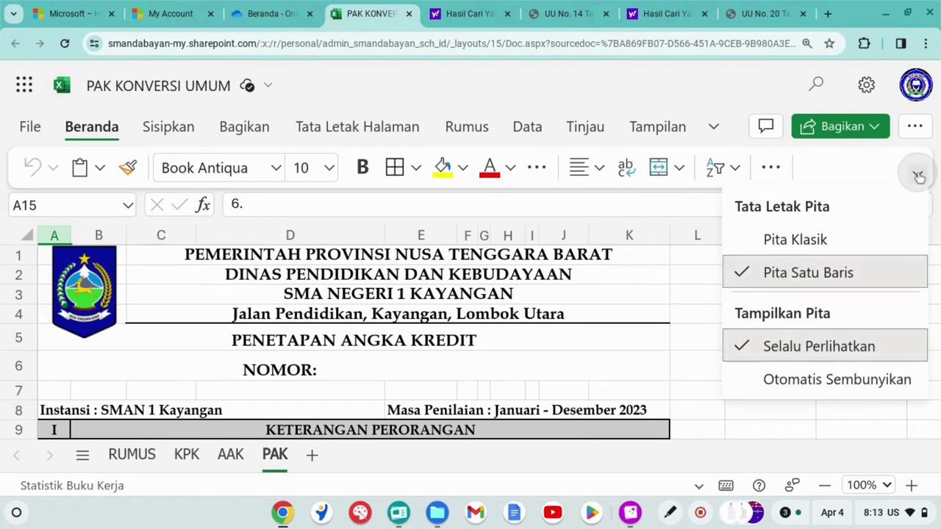
left_click(704, 237)
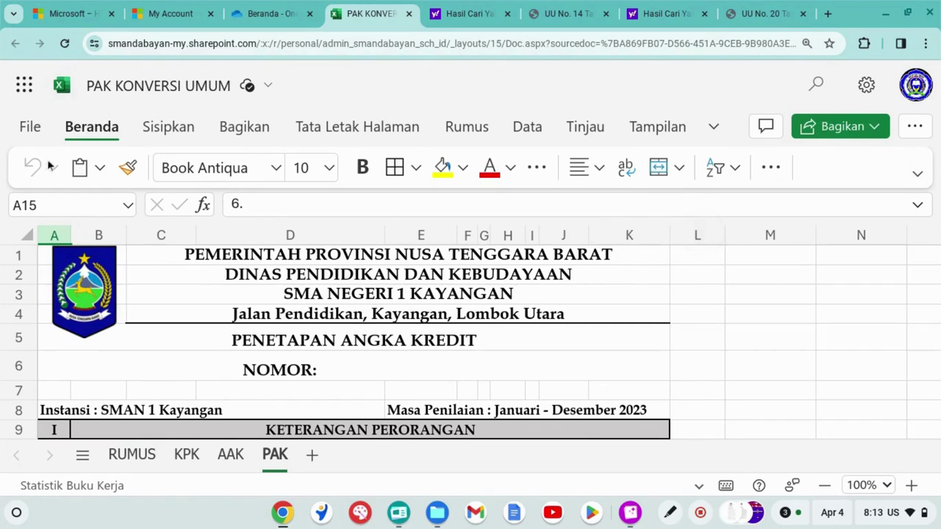
Examine the PAK sheet's old, new and total credit columns and the rank reference list in columns O and P
scroll(452, 302, "down", 3)
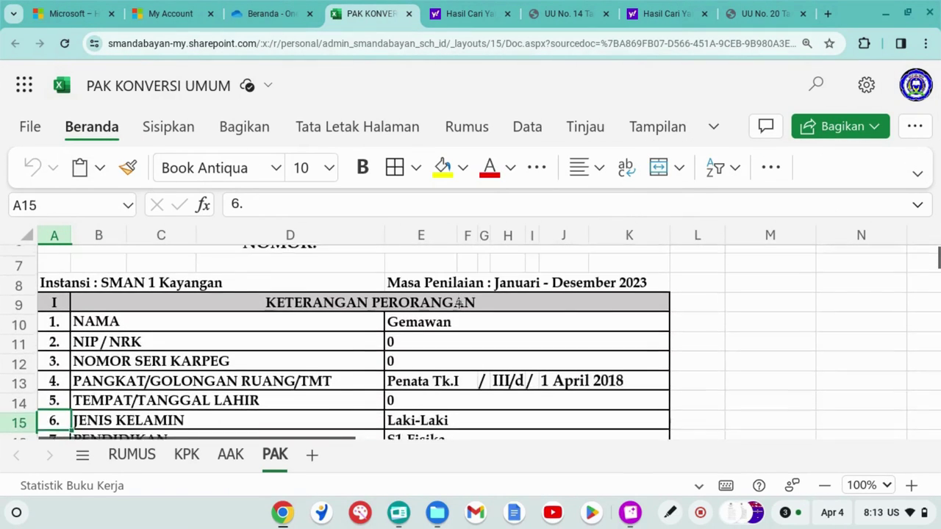
scroll(459, 304, "down", 2)
scroll(458, 303, "down", 2)
scroll(551, 312, "up", 1)
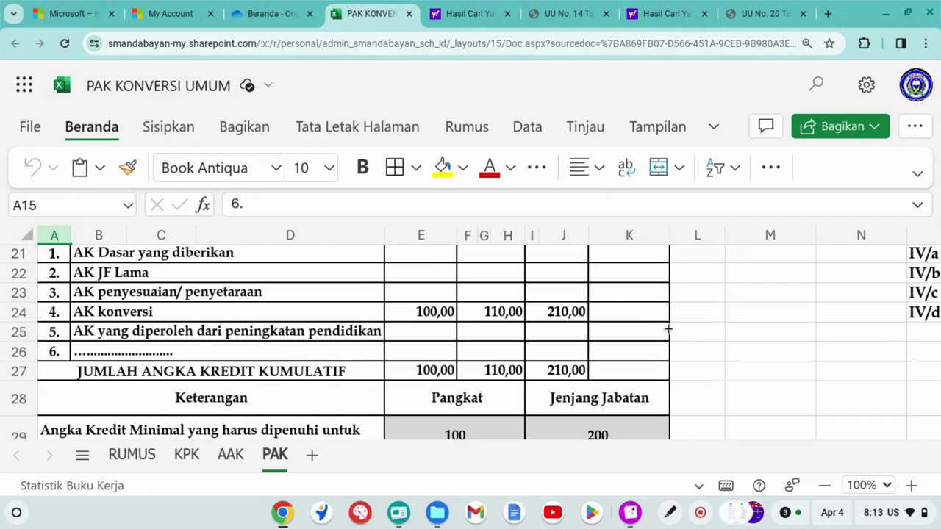
scroll(647, 324, "up", 2)
scroll(599, 333, "right", 3)
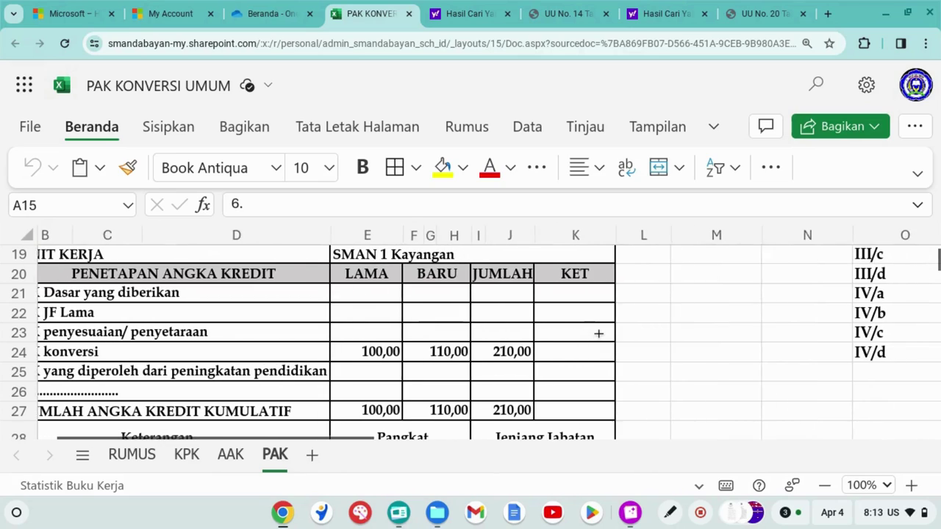
scroll(598, 333, "left", 2)
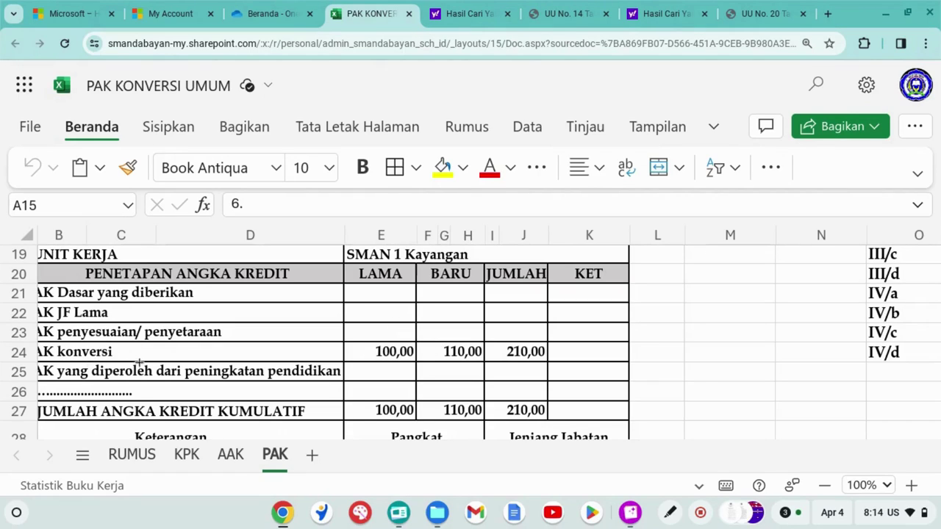
scroll(102, 352, "left", 1)
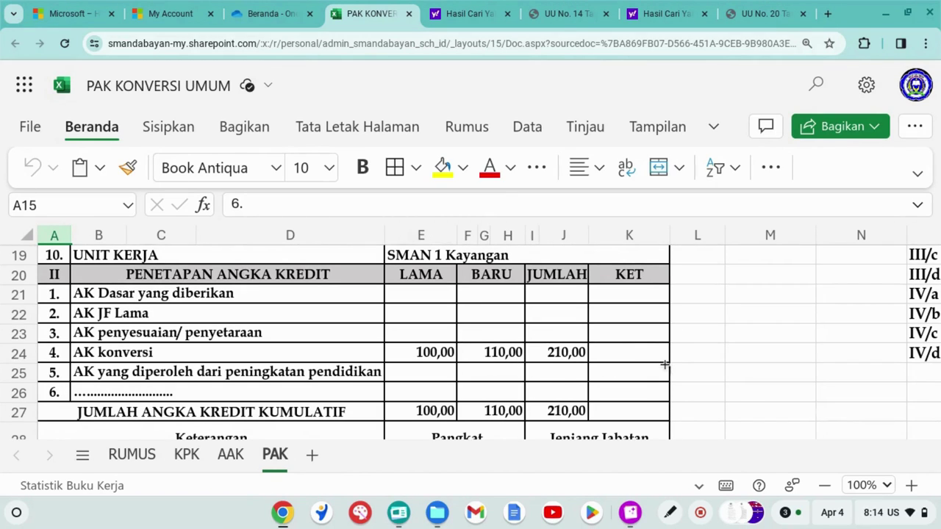
scroll(685, 364, "right", 5)
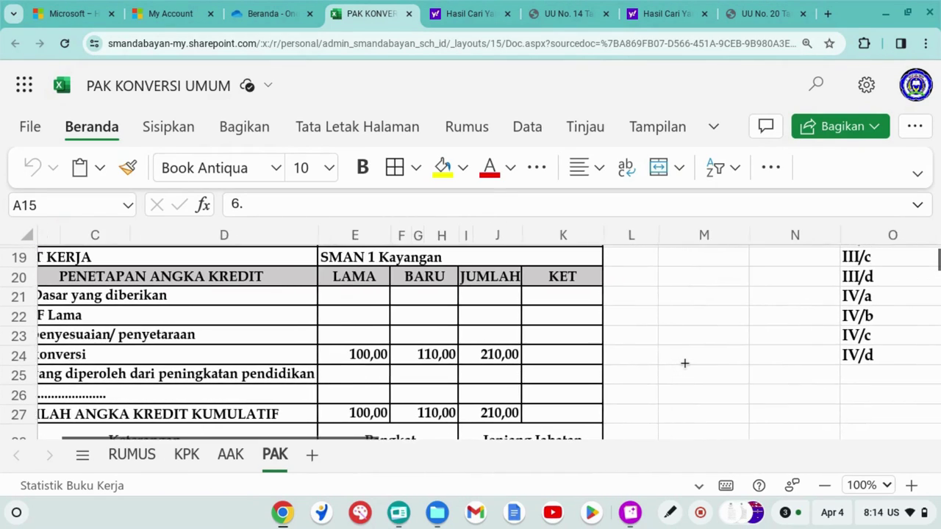
scroll(684, 363, "right", 4)
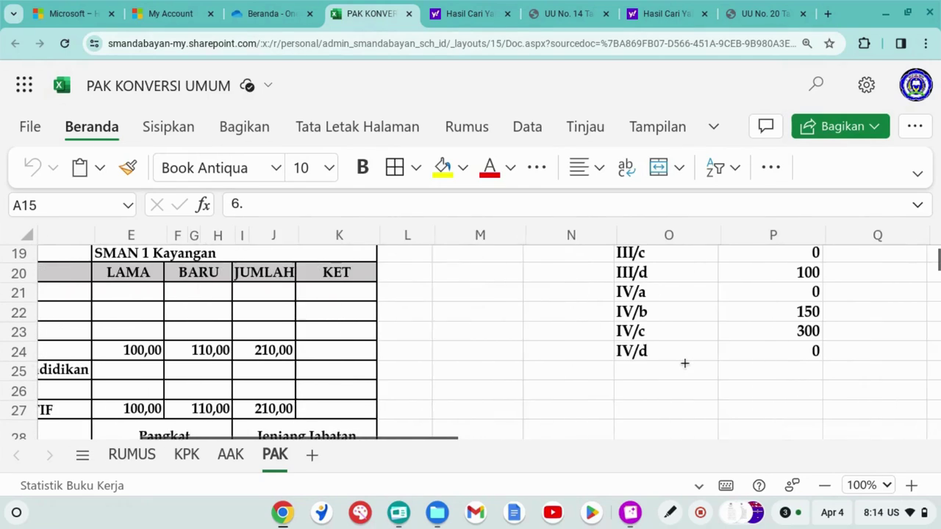
Compare the LAMA, BARU and JUMLAH figures in rows 20 to 27 with the III/a to IV/d rank list and return to column A
scroll(685, 363, "up", 2)
scroll(684, 364, "up", 1)
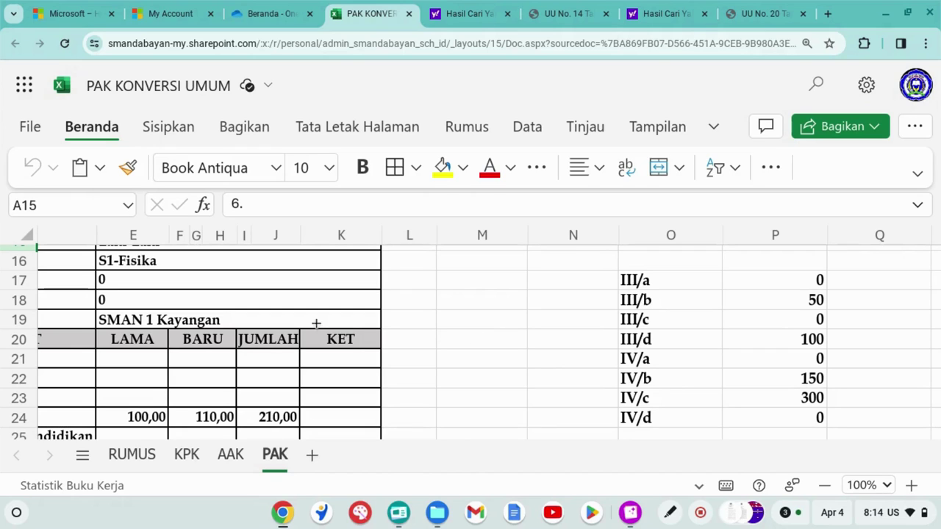
scroll(154, 346, "down", 5)
scroll(154, 349, "up", 4)
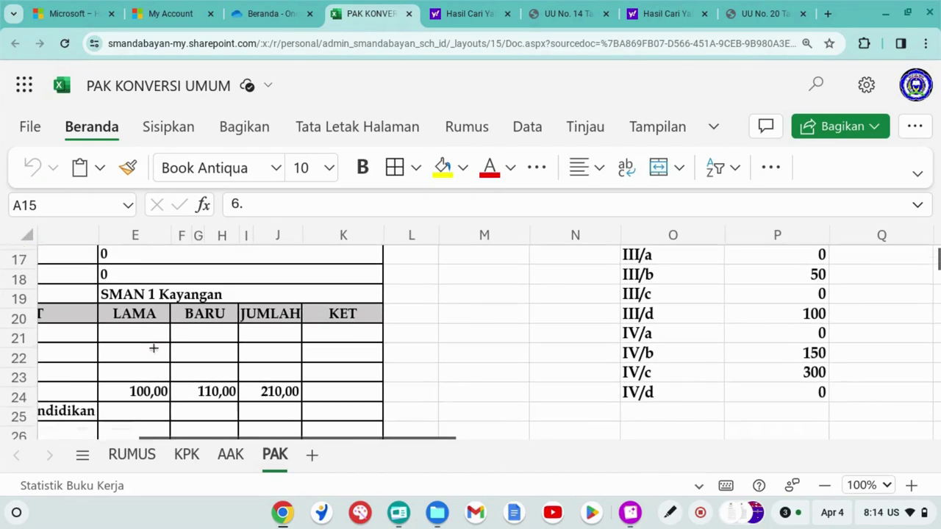
scroll(154, 347, "down", 2)
left_click(136, 281)
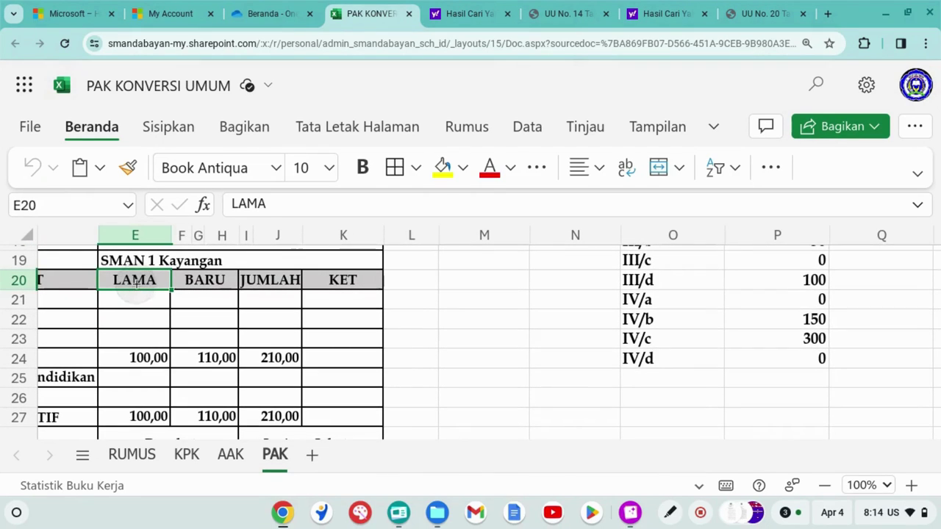
scroll(653, 333, "up", 2)
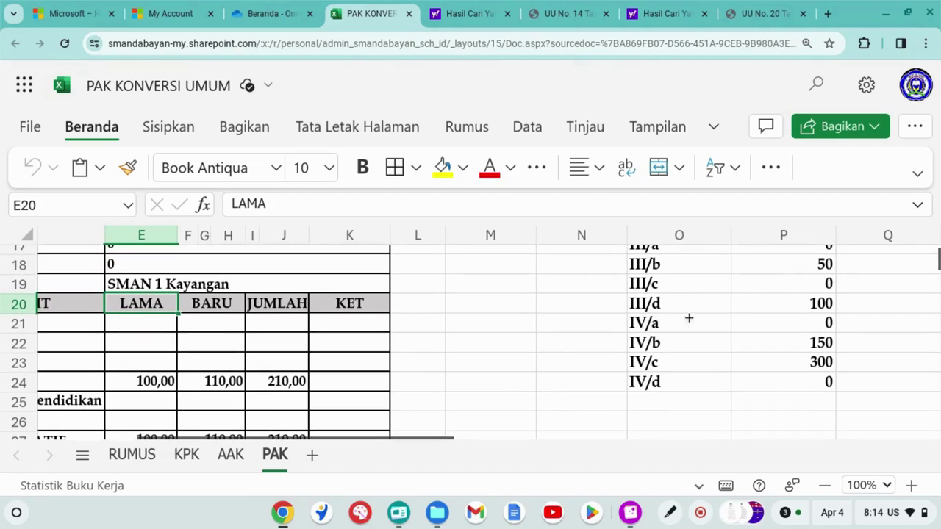
scroll(760, 293, "up", 1)
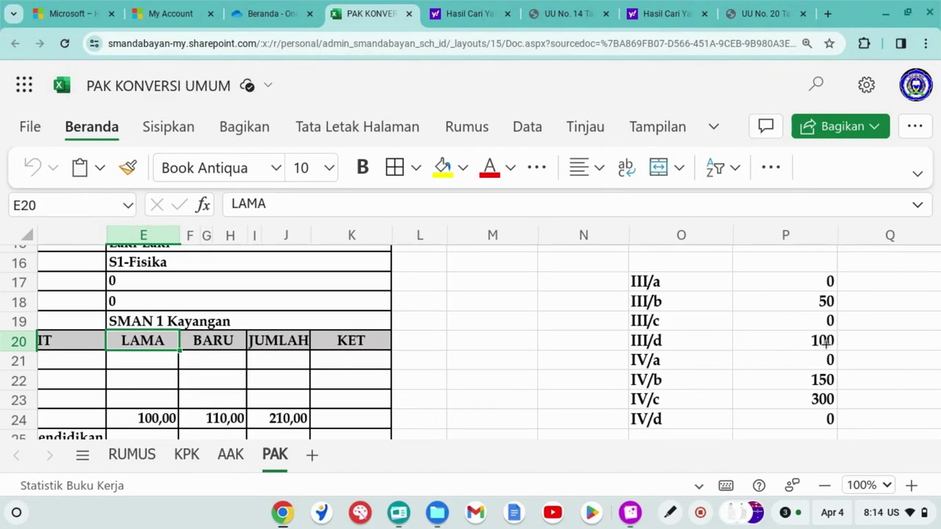
left_click(471, 404)
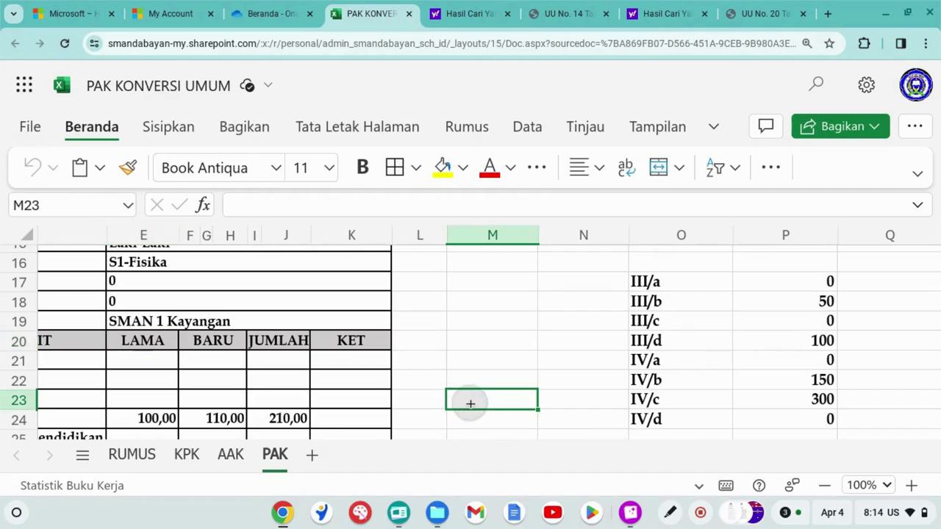
key("Left")
key("Left")
key("Left")
key("Left")
key("Left")
key("Left")
key("Left")
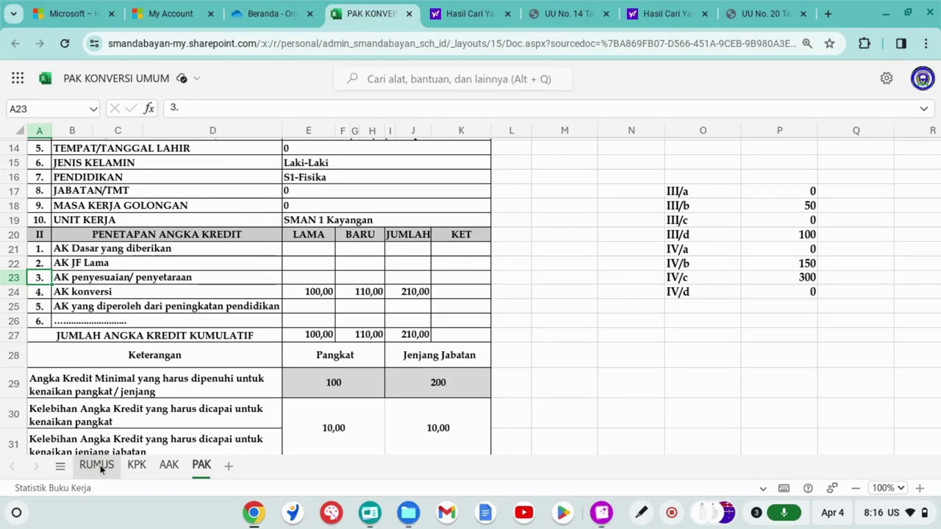
Review the rating percentage, coefficient and minimum credit tables on the RUMUS sheet and the KPK form's personal details and conversion table
left_click(97, 465)
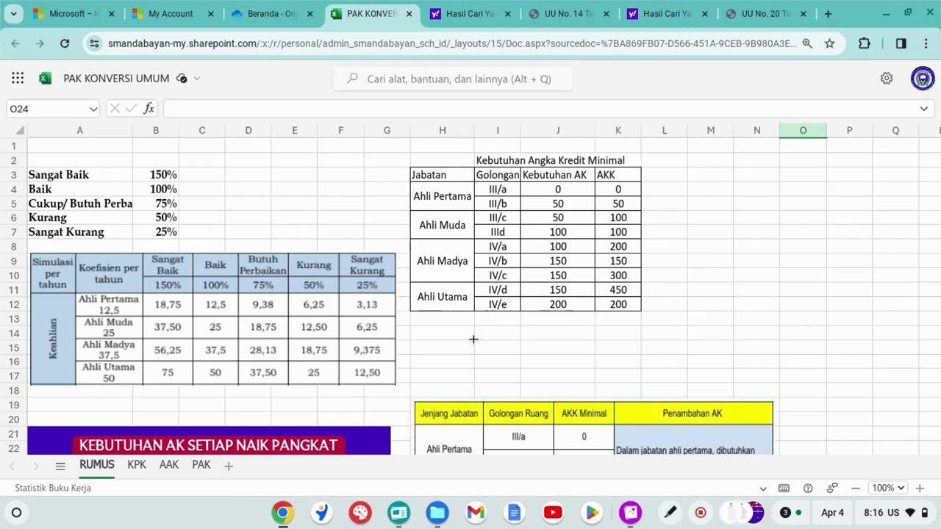
scroll(474, 339, "down", 4)
scroll(474, 339, "up", 4)
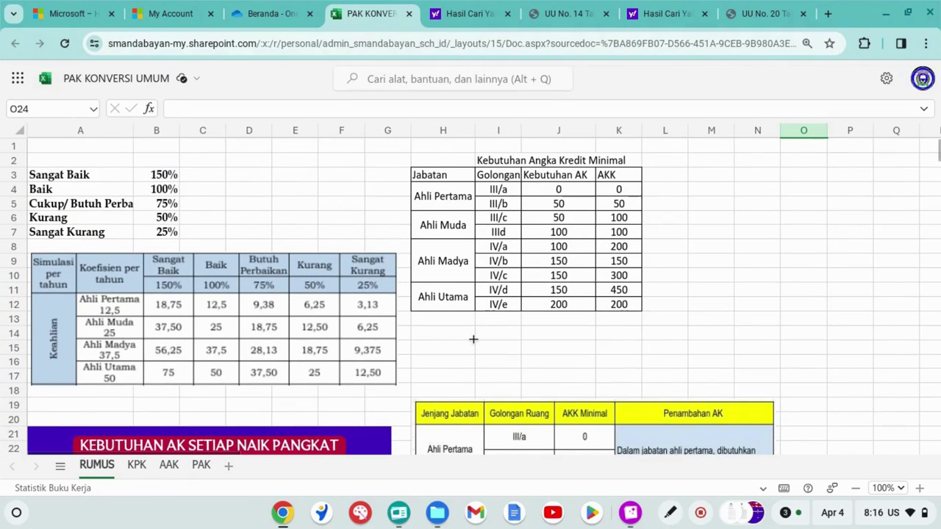
left_click(137, 465)
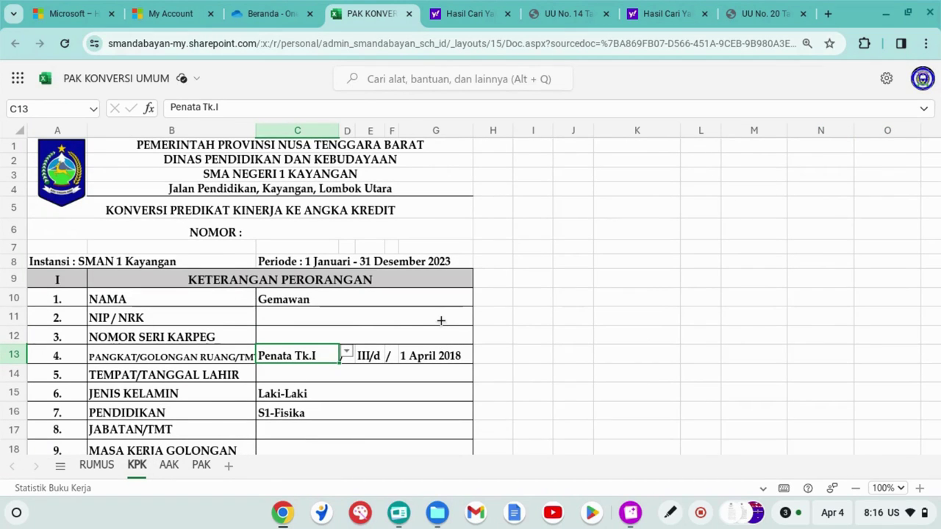
scroll(441, 321, "down", 3)
scroll(441, 321, "down", 2)
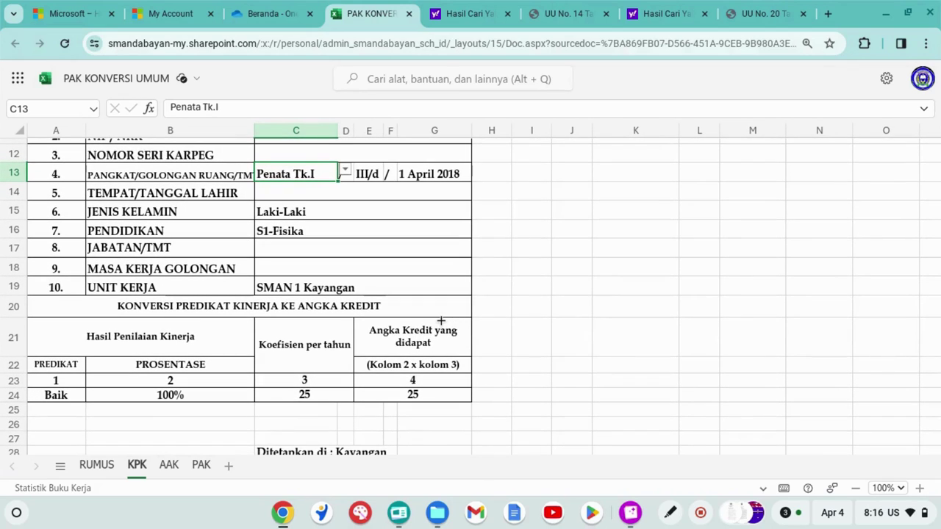
scroll(441, 321, "up", 3)
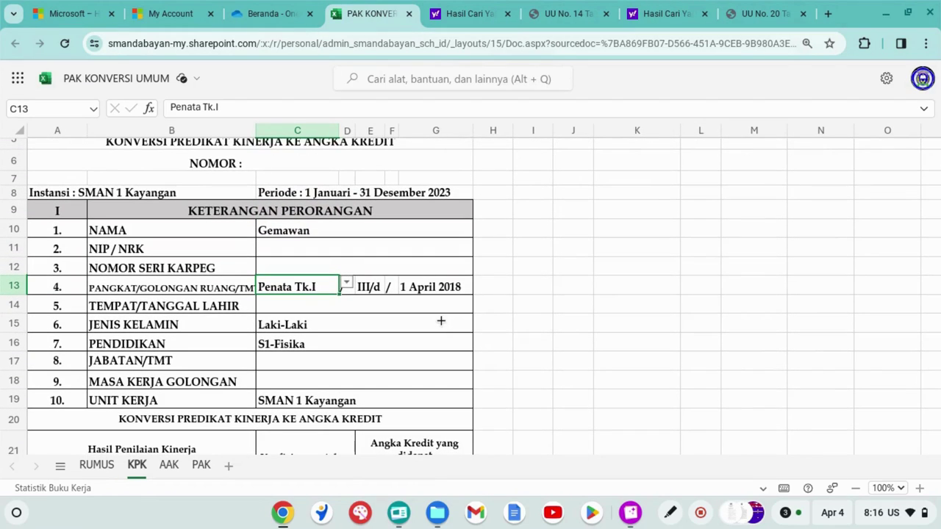
Try the ranks Penata Muda, Penata Muda Tk.I and Pembina one after another in cell C13 of the KPK sheet
left_click(346, 284)
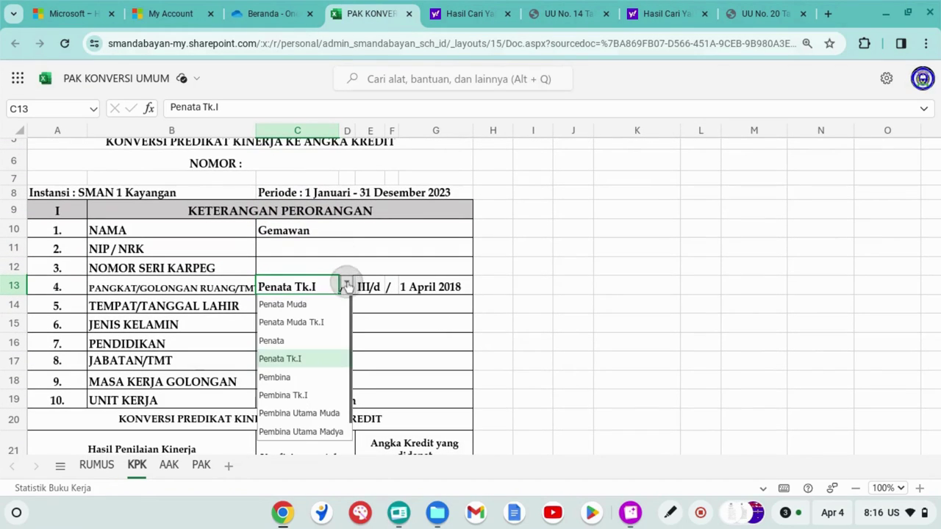
left_click(305, 305)
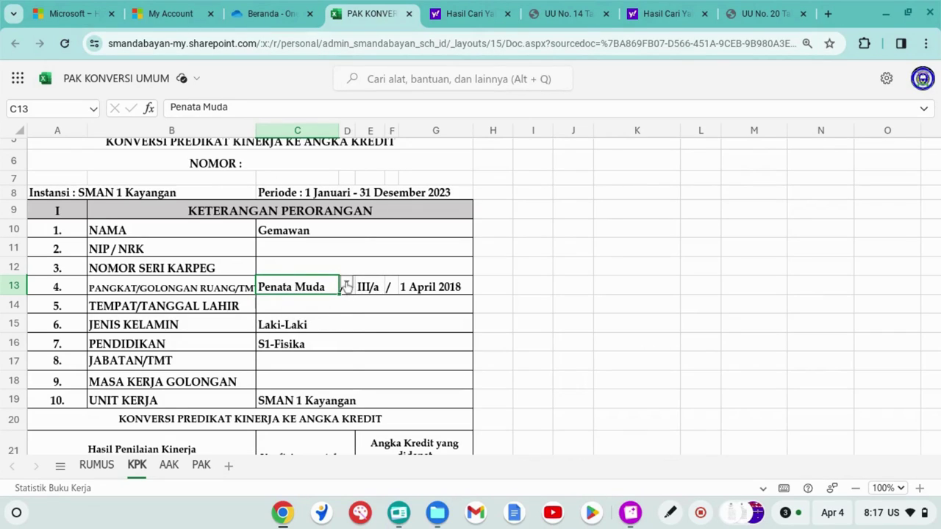
left_click(346, 284)
left_click(313, 322)
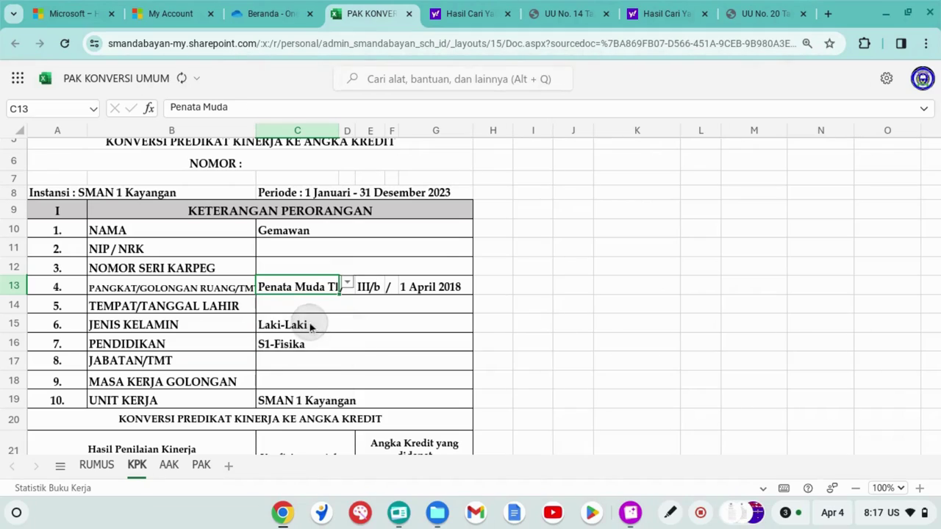
left_click(347, 283)
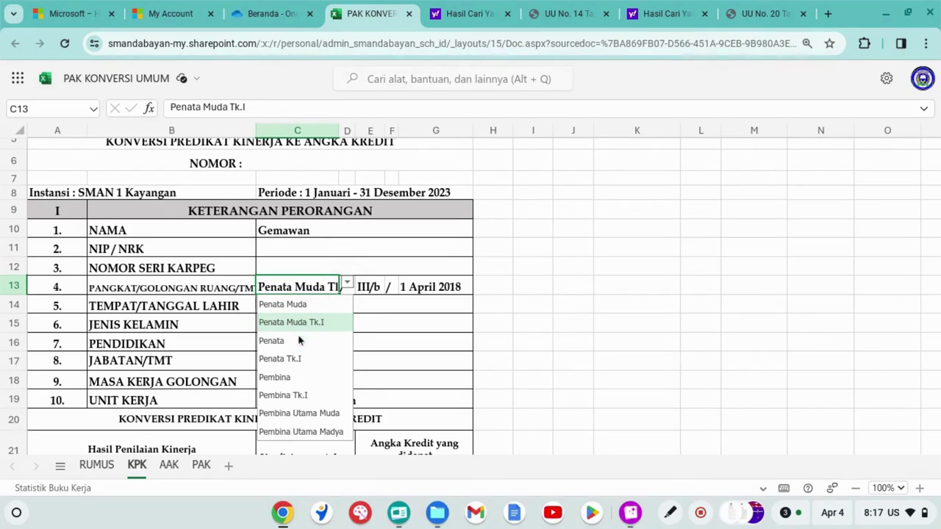
left_click(291, 378)
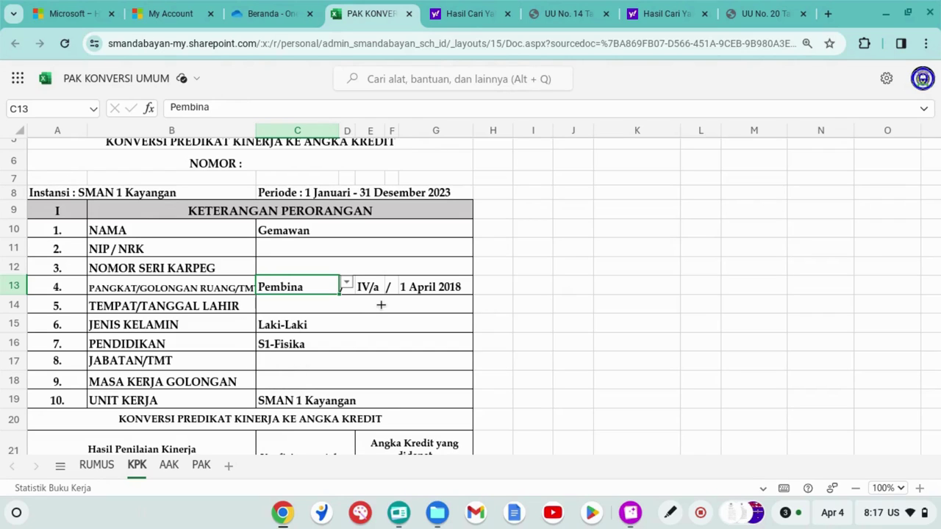
Try the performance ratings Sangat Baik, Baik and Cukup in cell A24 of the conversion table, ending on Sangat Baik
scroll(381, 304, "down", 3)
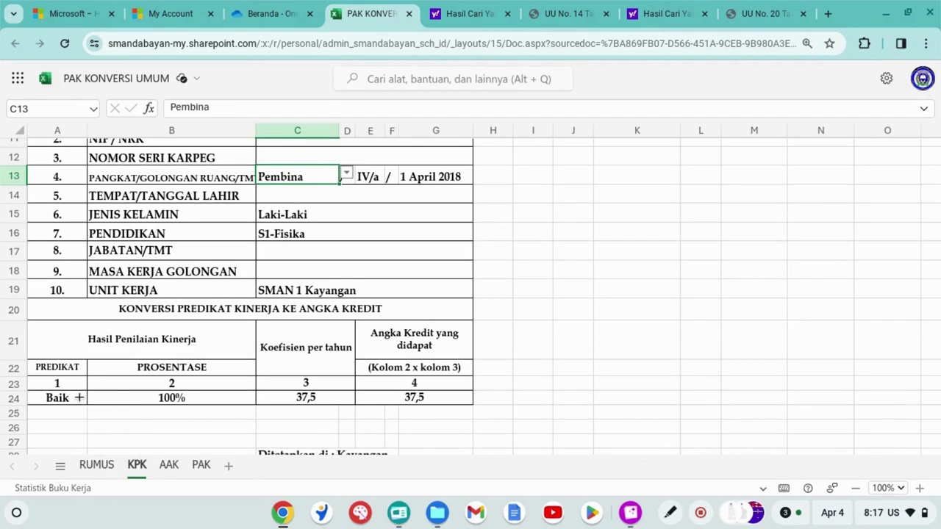
left_click(78, 398)
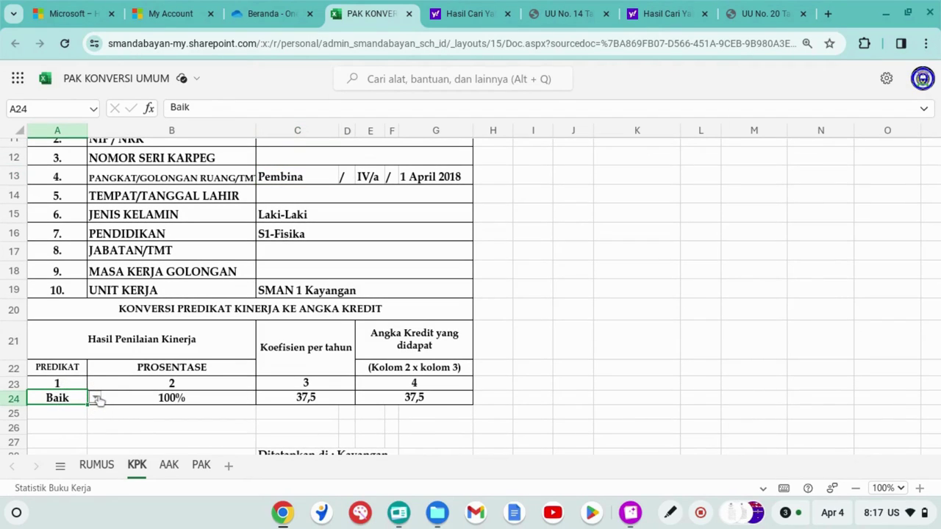
left_click(96, 398)
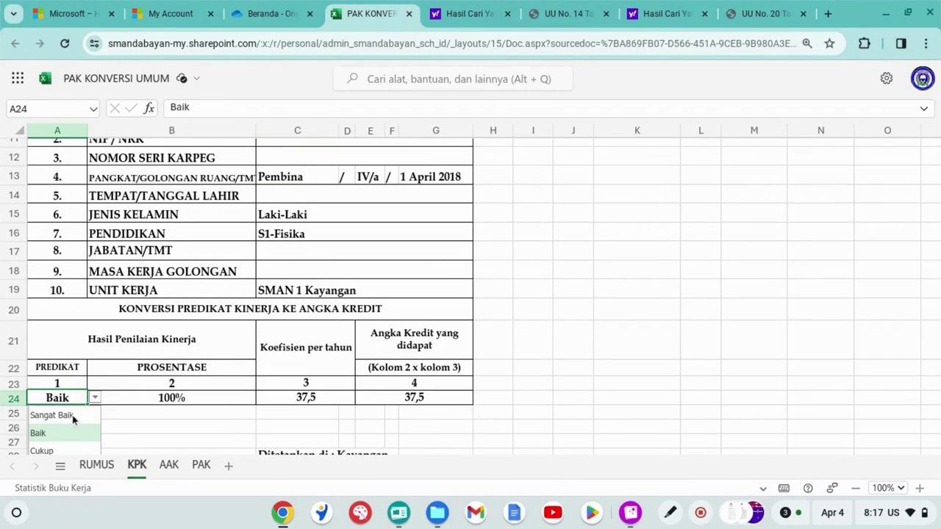
left_click(72, 416)
left_click(94, 397)
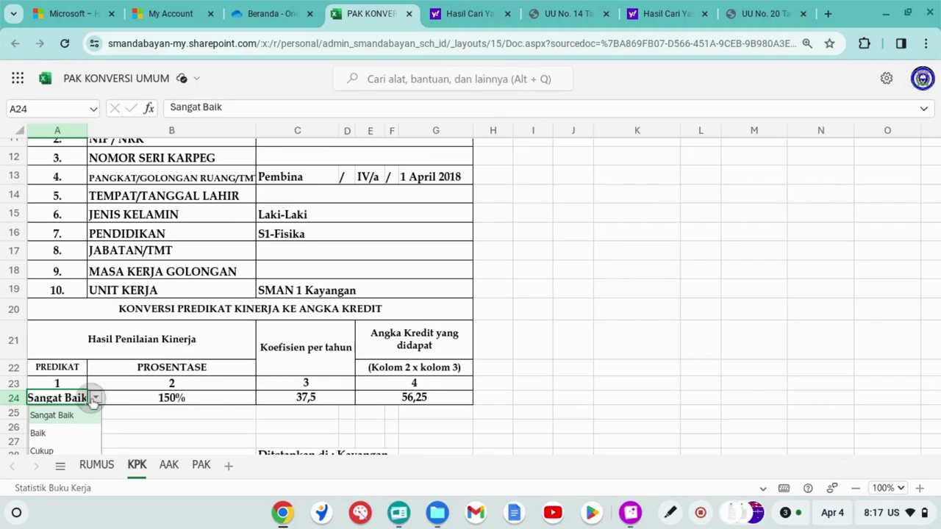
left_click(62, 433)
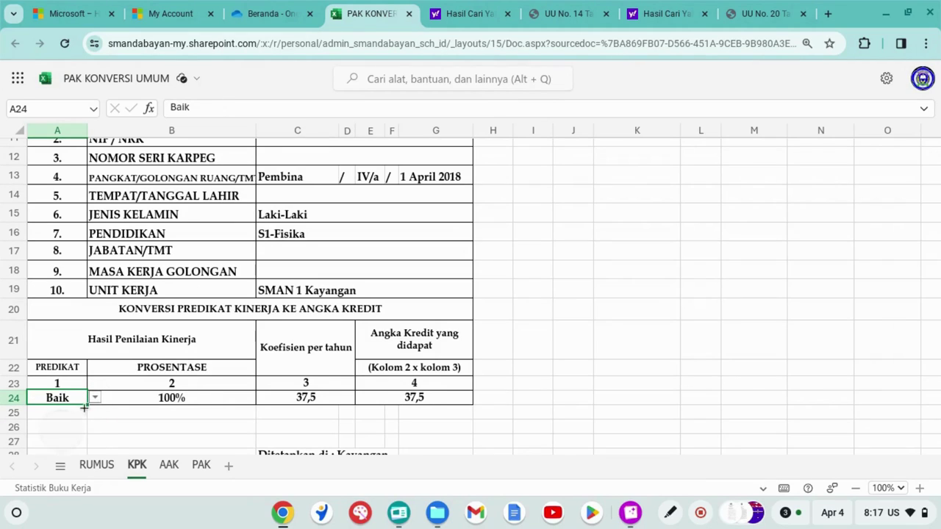
left_click(94, 398)
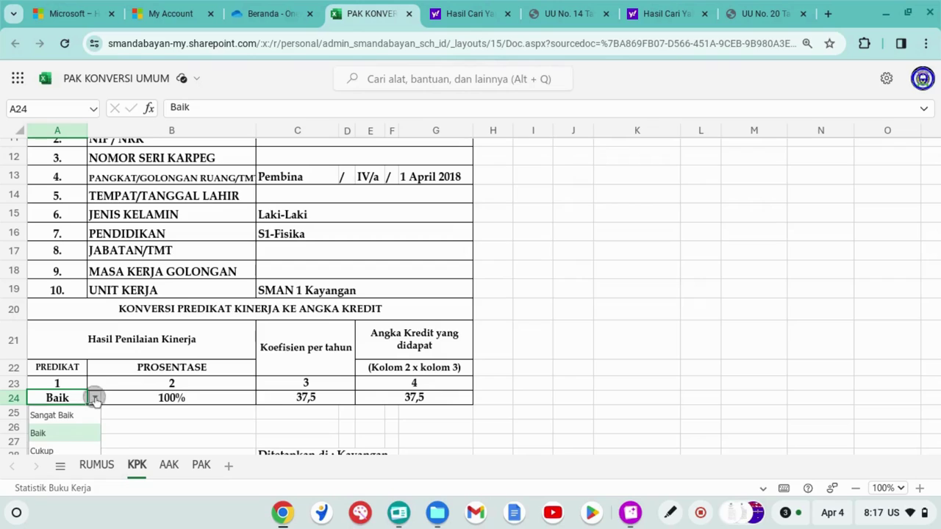
left_click(56, 450)
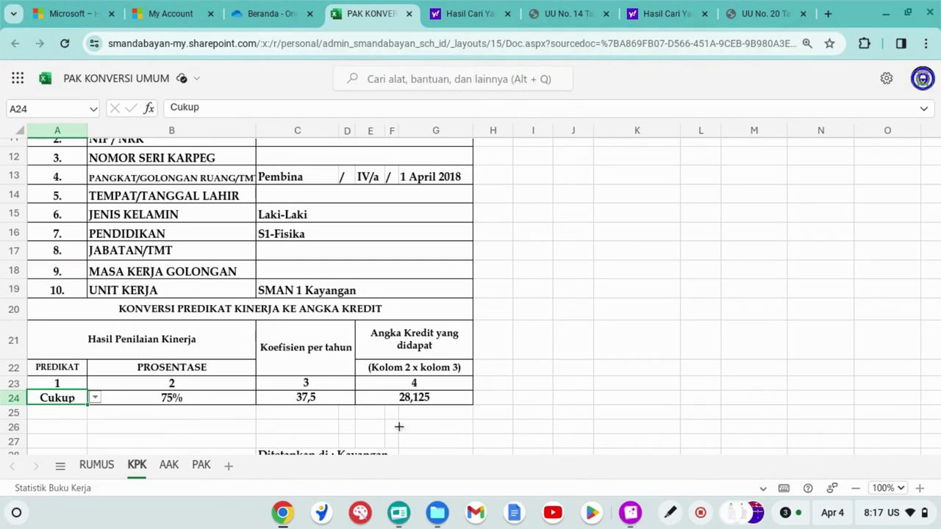
scroll(138, 452, "down", 1)
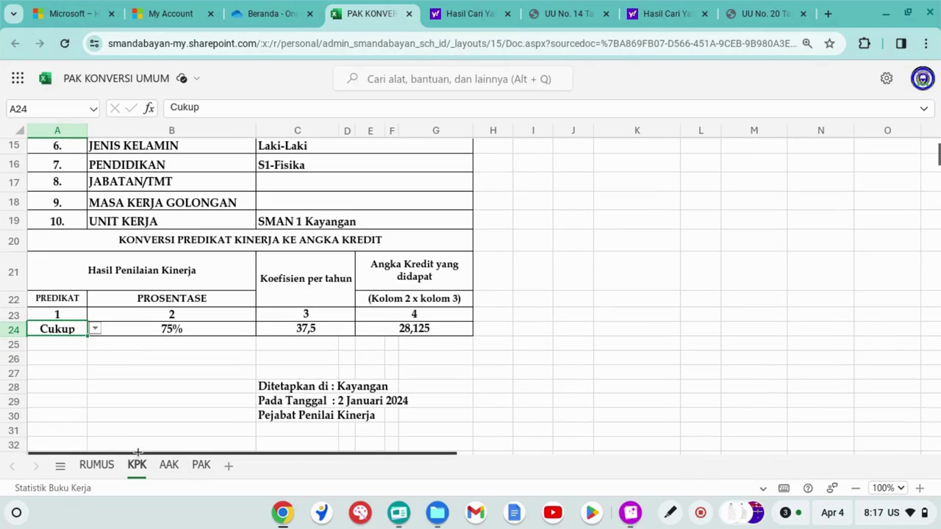
left_click(95, 330)
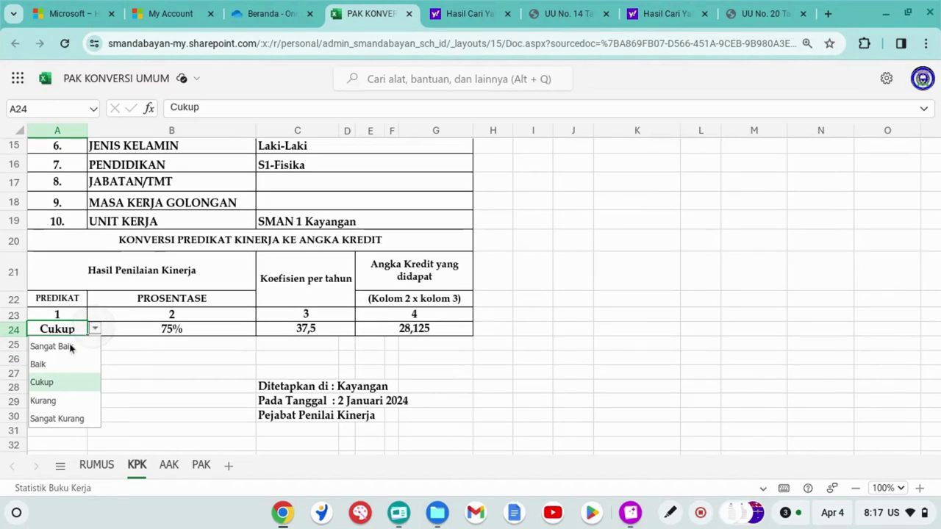
left_click(67, 347)
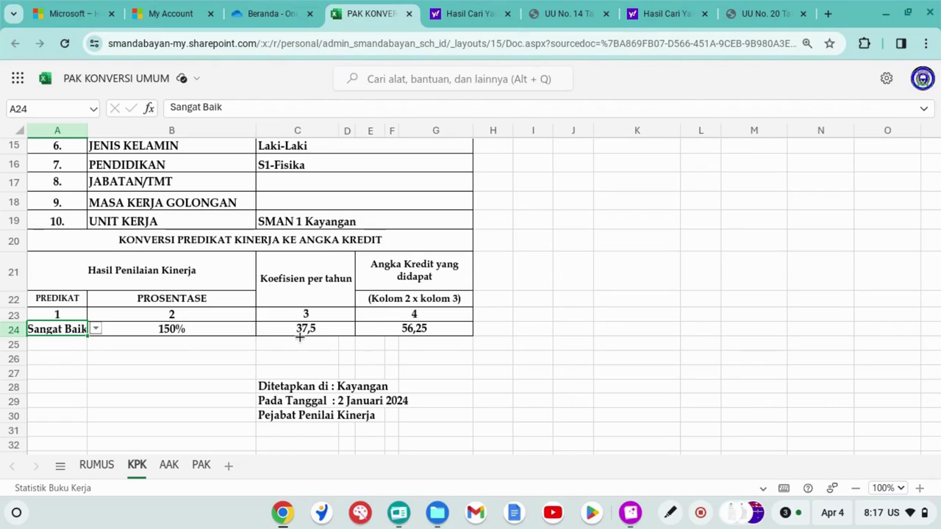
Set the rank in cell C13 to Penata Muda and check the coefficient and credit earned in the conversion table
scroll(300, 336, "up", 3)
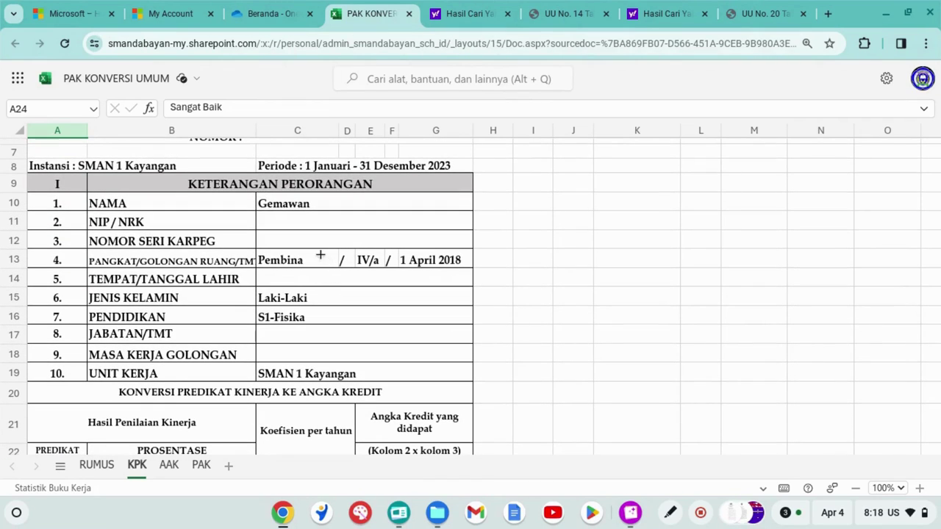
left_click(322, 257)
left_click(345, 258)
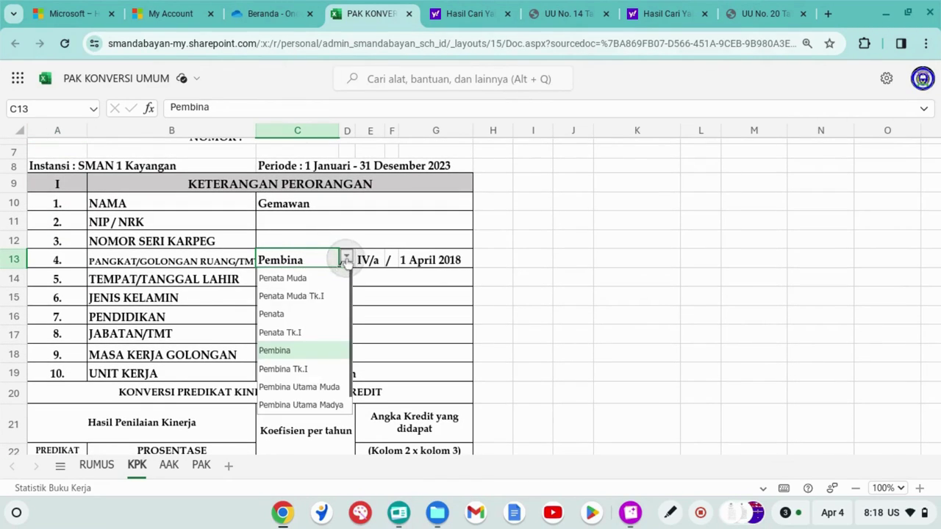
left_click(299, 278)
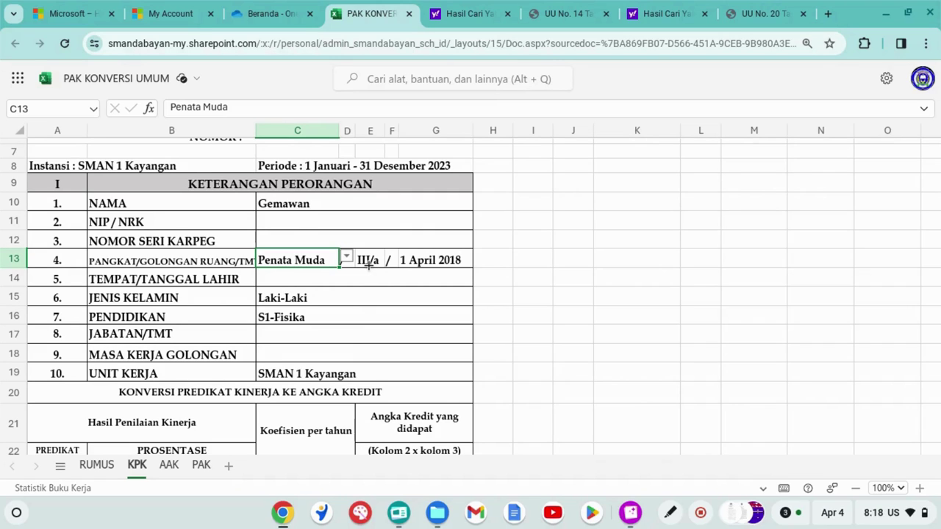
scroll(368, 266, "down", 5)
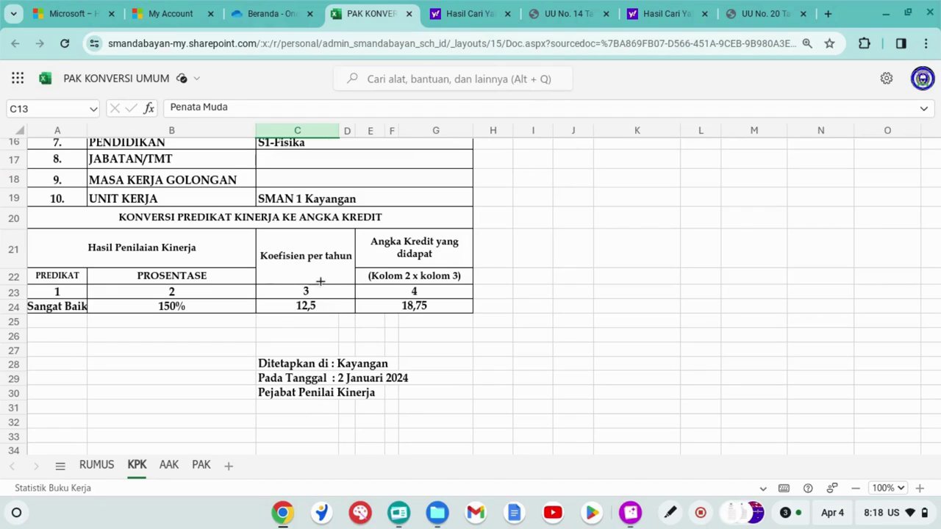
Set the performance rating in cell A24 to Baik and return to the beginning of the KPK form
left_click(65, 307)
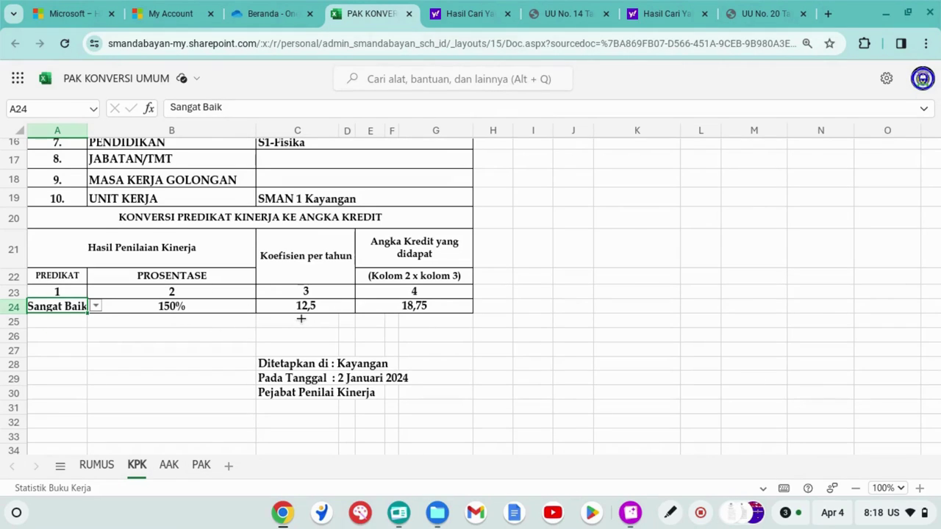
left_click(97, 306)
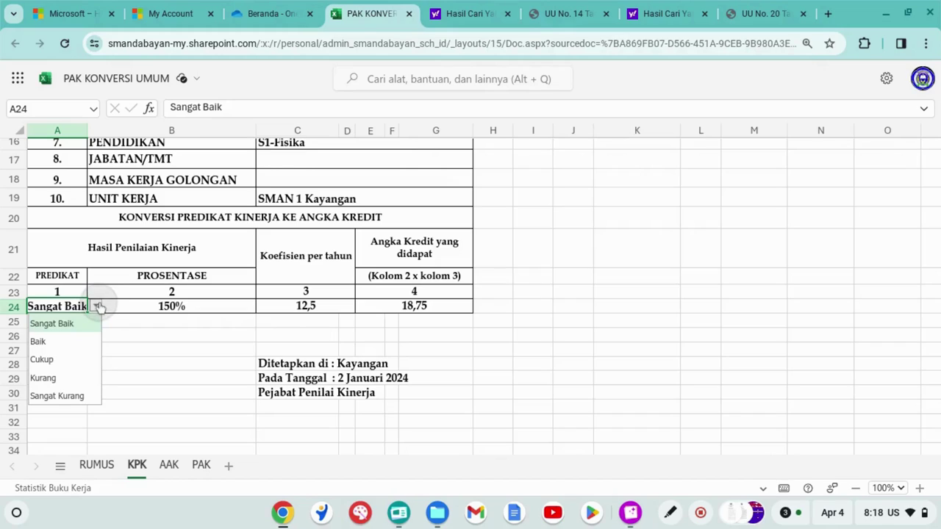
left_click(51, 341)
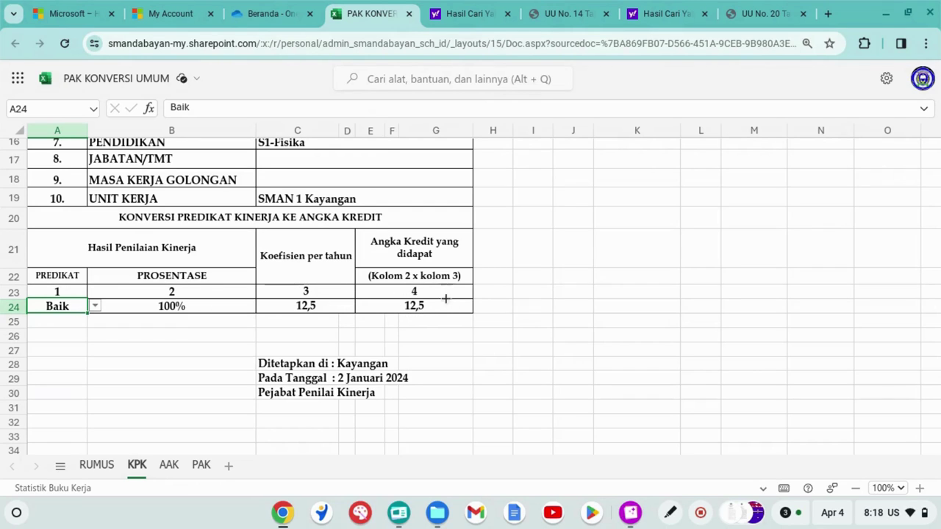
scroll(495, 294, "up", 5)
scroll(495, 294, "up", 2)
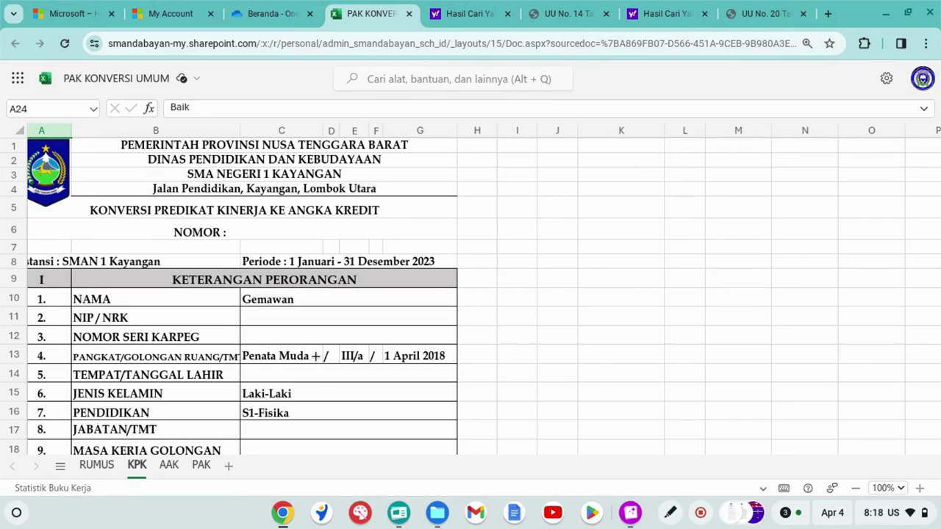
Set the rank in cell C13 of the KPK sheet to Pembina Tk.I
left_click(315, 356)
left_click(330, 354)
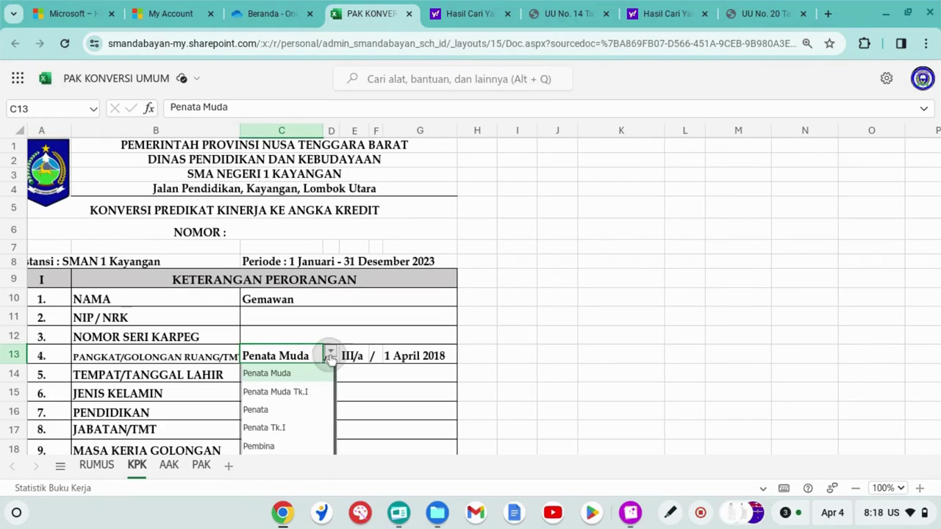
scroll(306, 397, "down", 1)
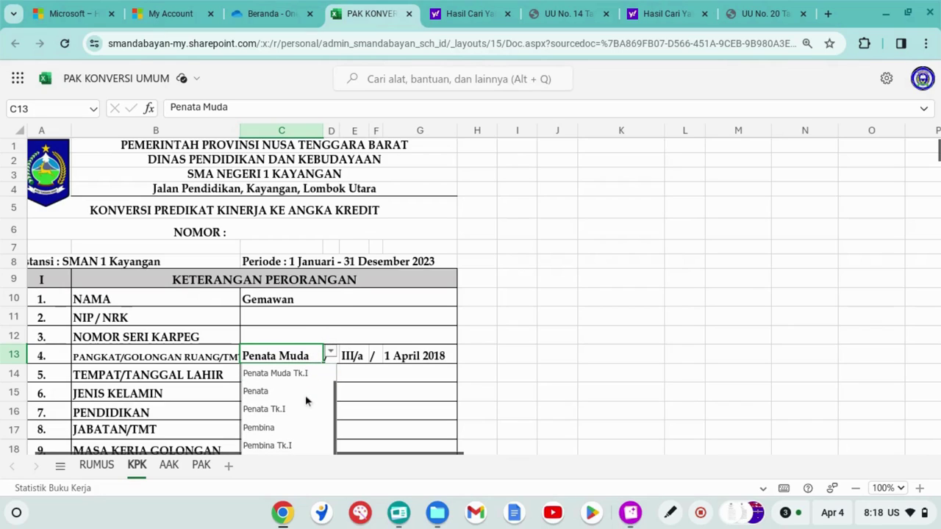
left_click(278, 446)
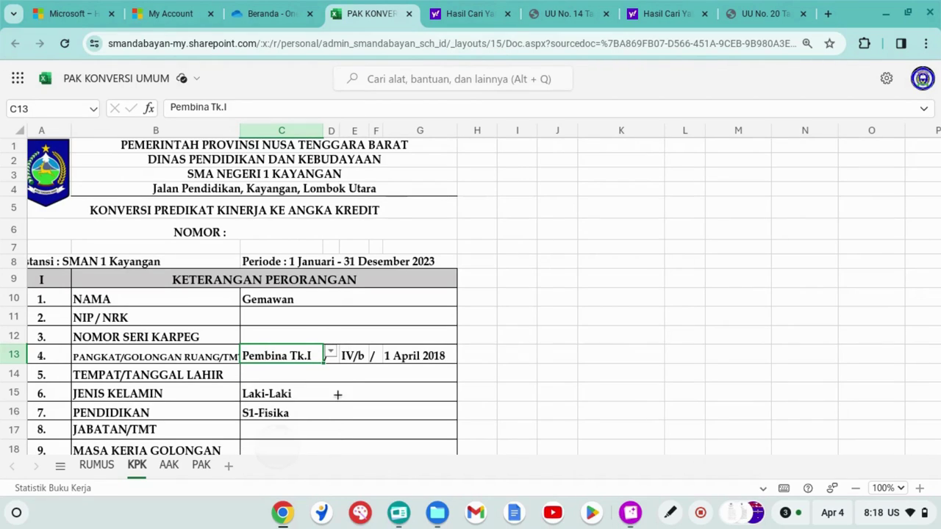
Set the performance rating in cell A24 of the conversion table to Sangat Baik
scroll(454, 348, "down", 1)
scroll(454, 348, "down", 1)
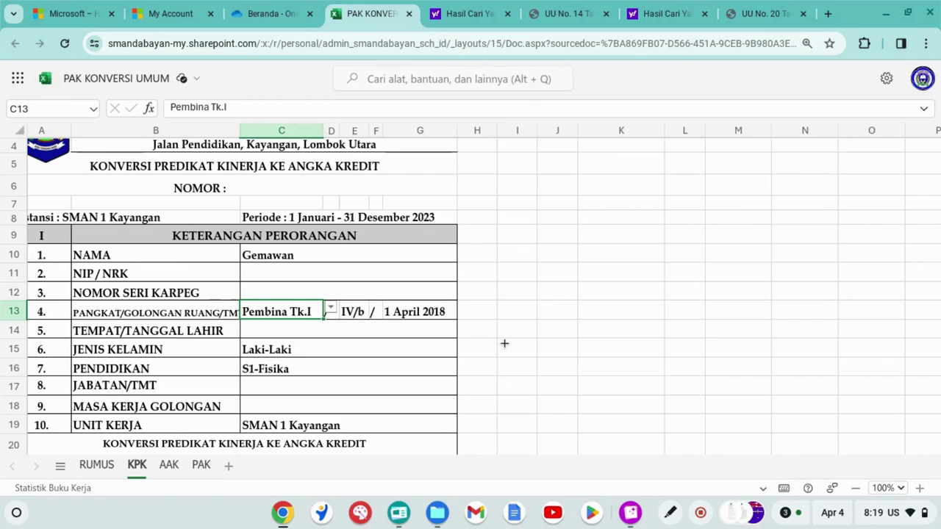
scroll(504, 344, "down", 5)
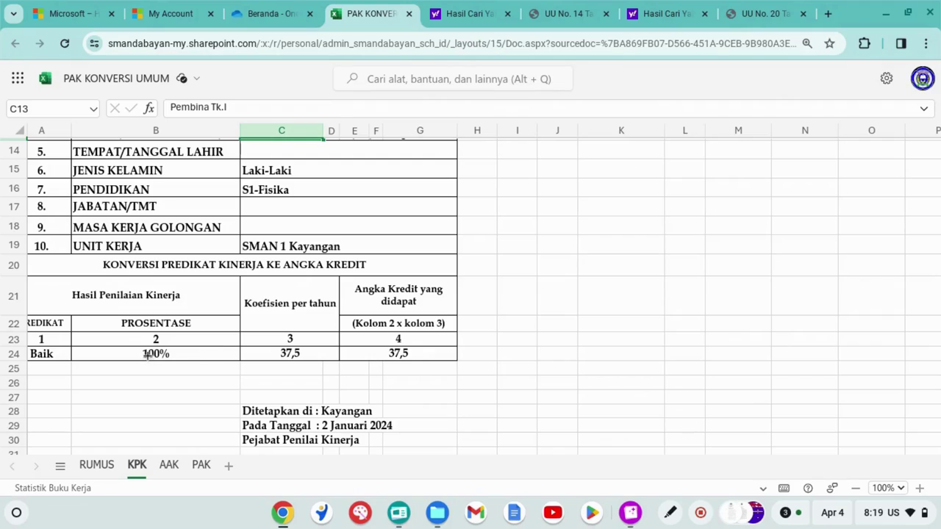
left_click(57, 355)
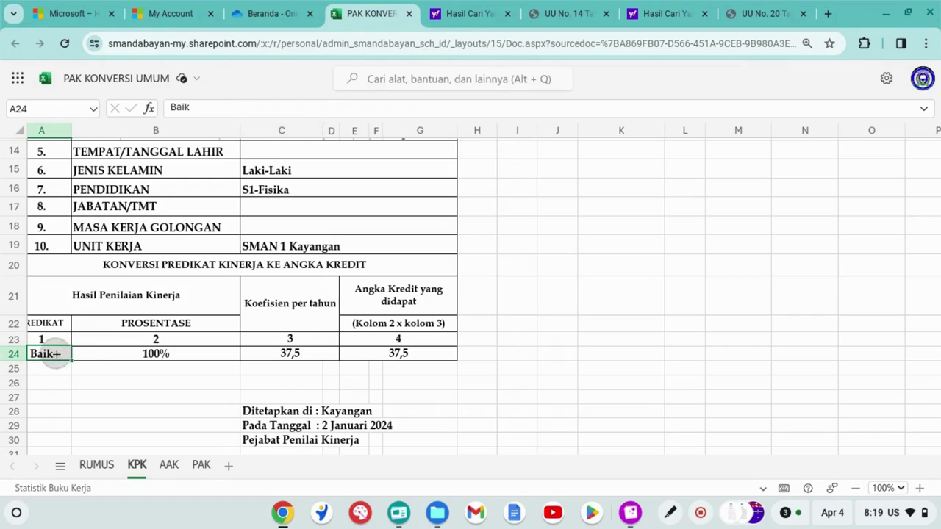
left_click(79, 354)
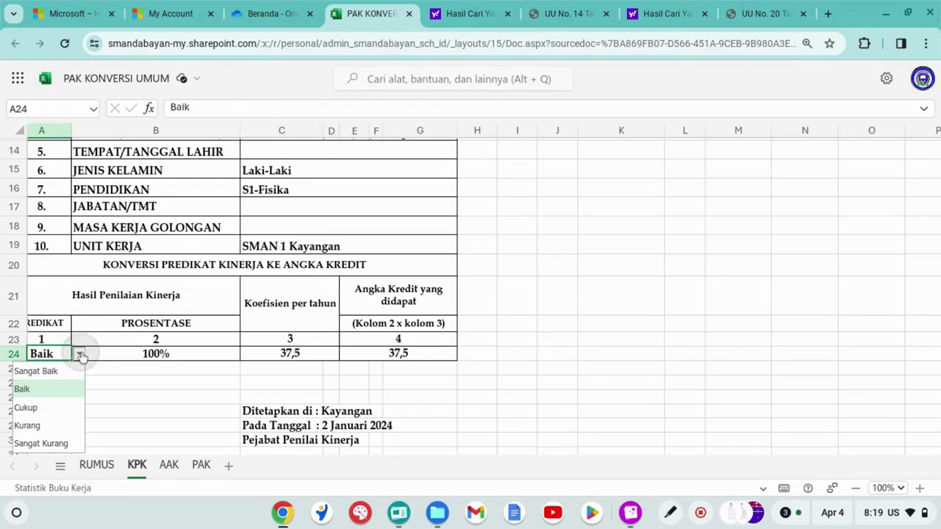
left_click(38, 372)
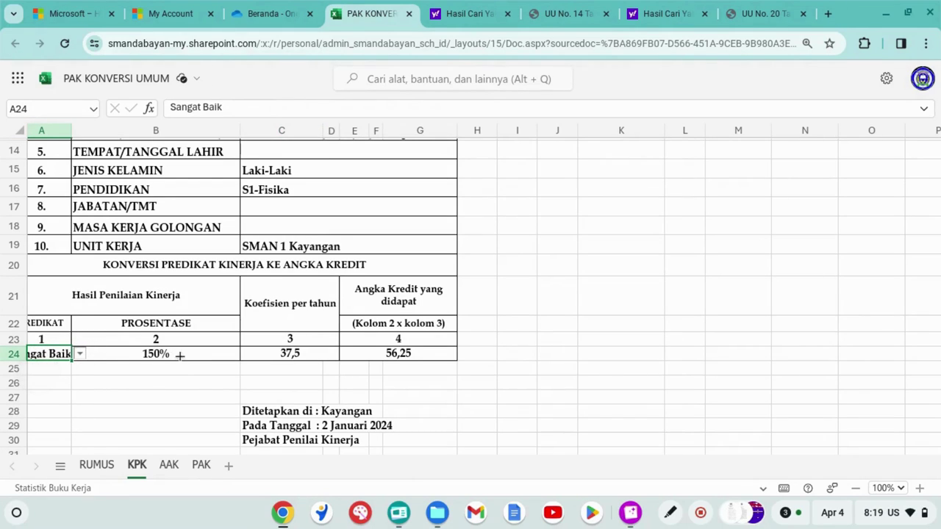
Set the rank in cell C13 to Pembina Utama Madya and check the percentage, coefficient and credit earned in the conversion table
scroll(463, 317, "up", 5)
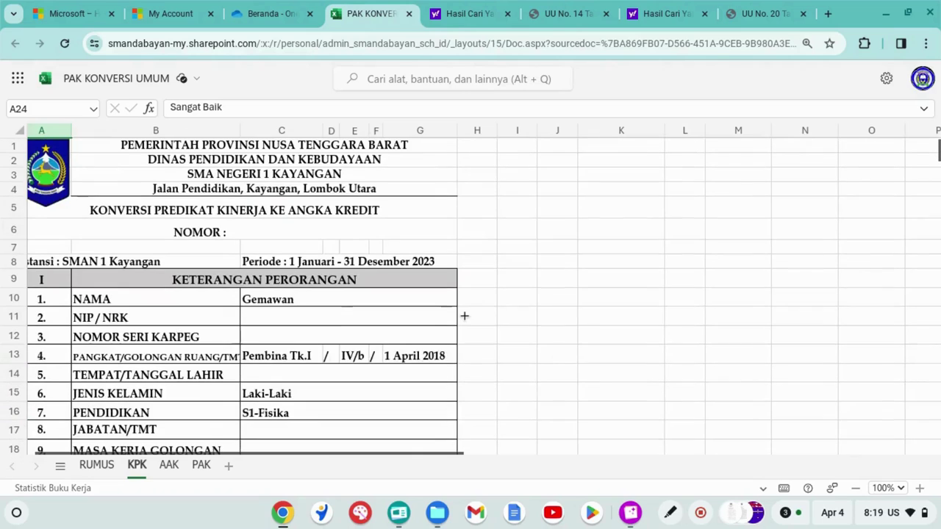
left_click(314, 357)
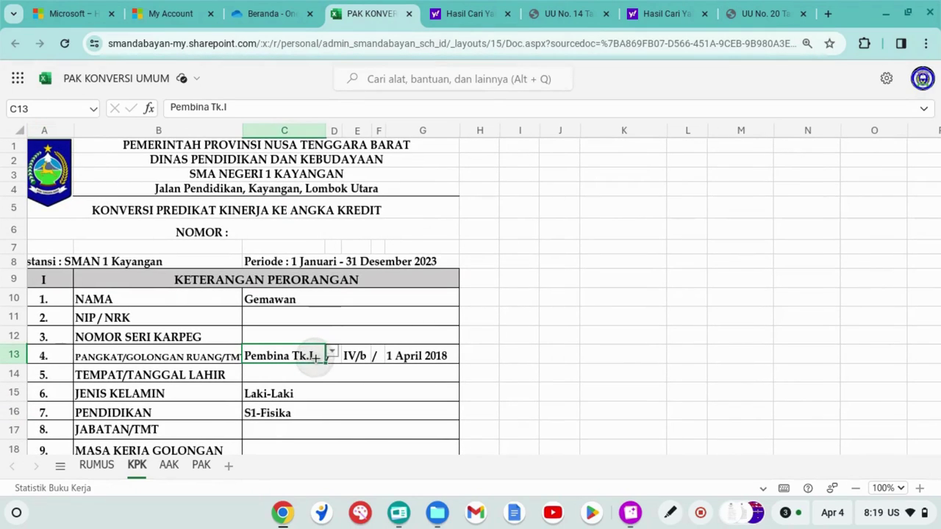
left_click(333, 356)
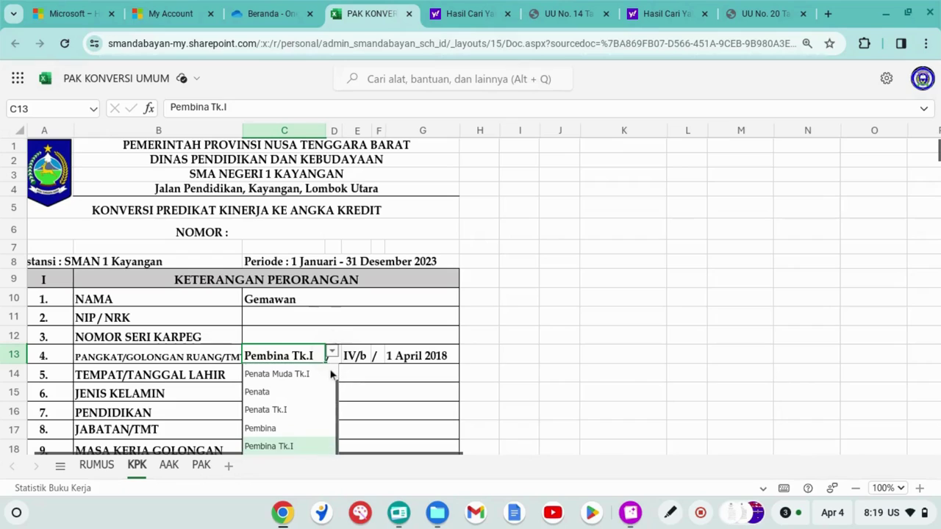
scroll(409, 371, "down", 2)
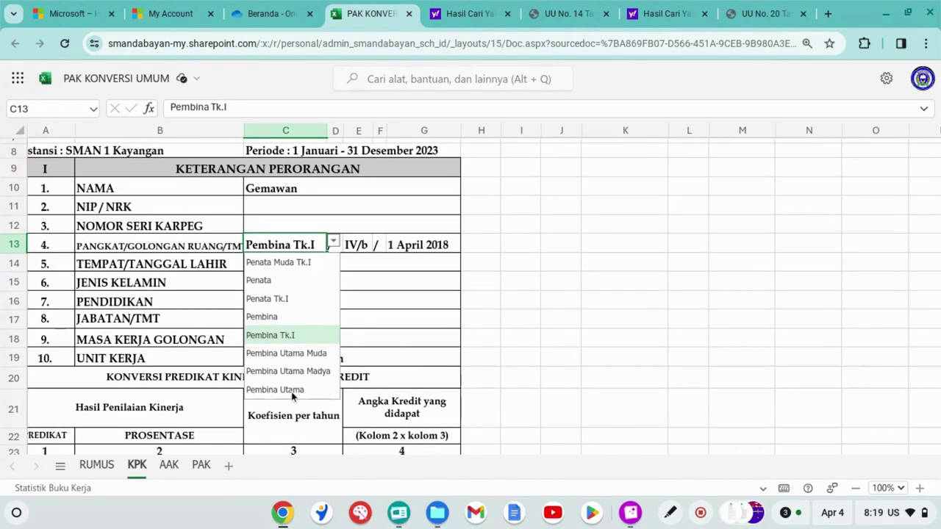
left_click(289, 372)
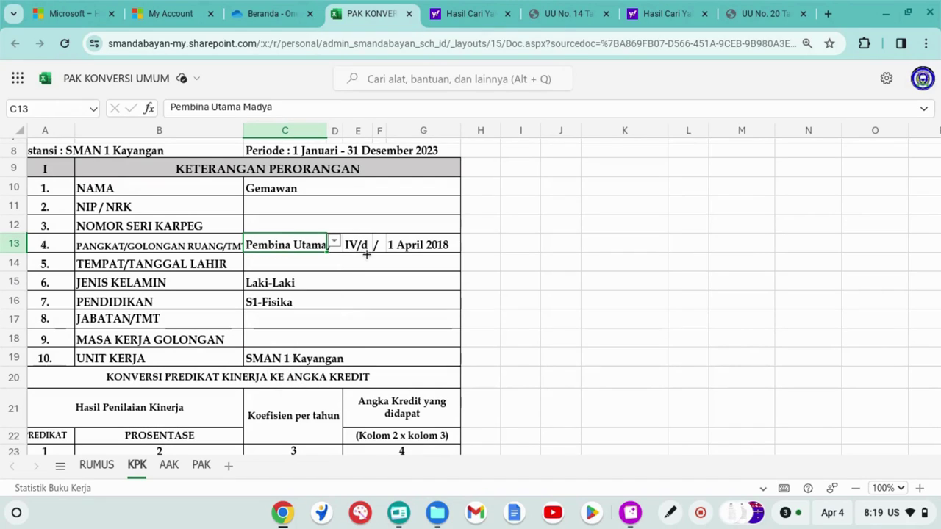
scroll(397, 319, "down", 4)
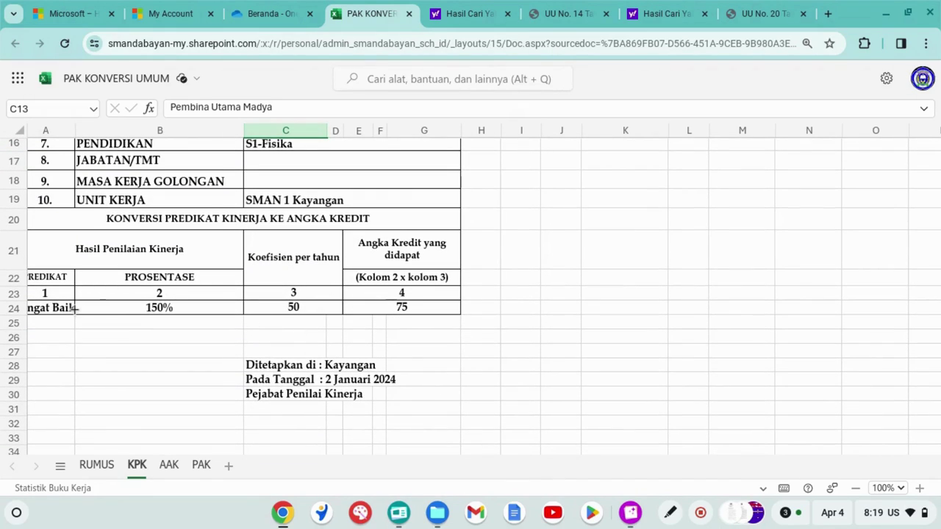
scroll(75, 354, "left", 1)
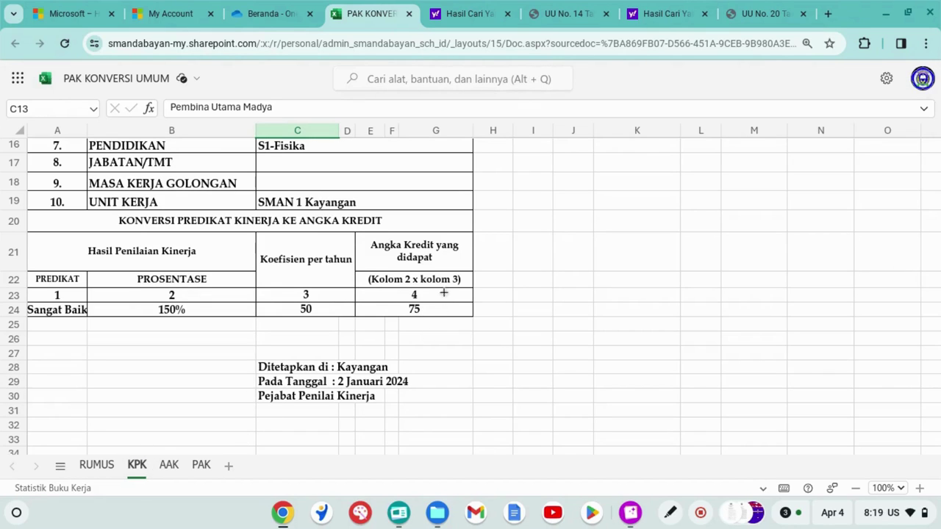
scroll(450, 261, "up", 5)
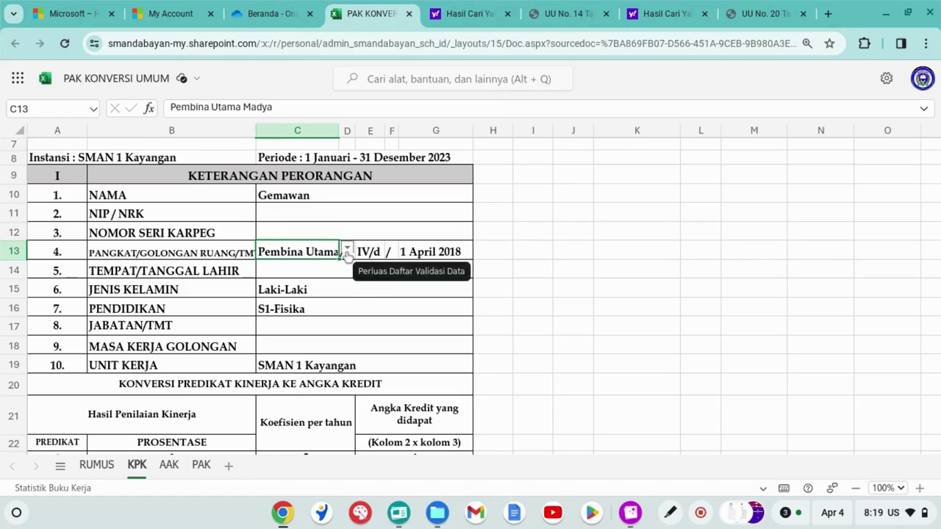
scroll(352, 306, "down", 2)
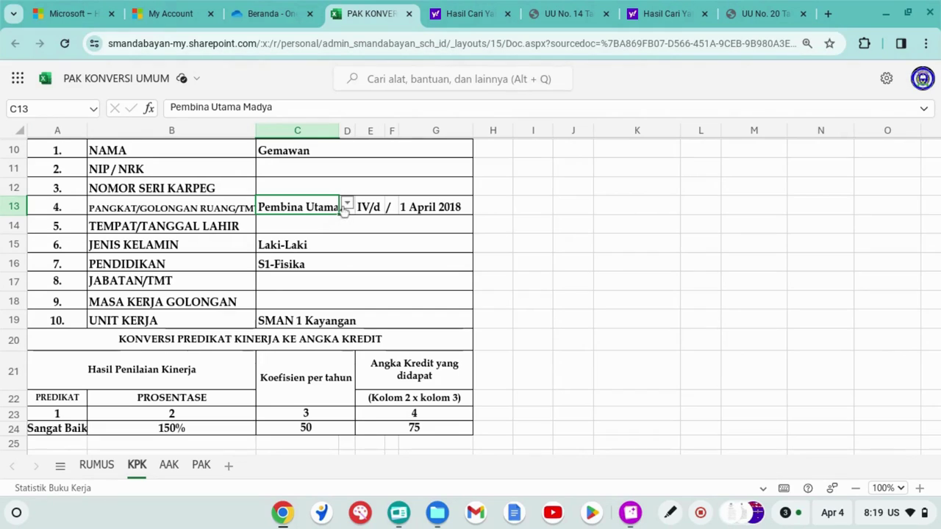
scroll(379, 241, "down", 3)
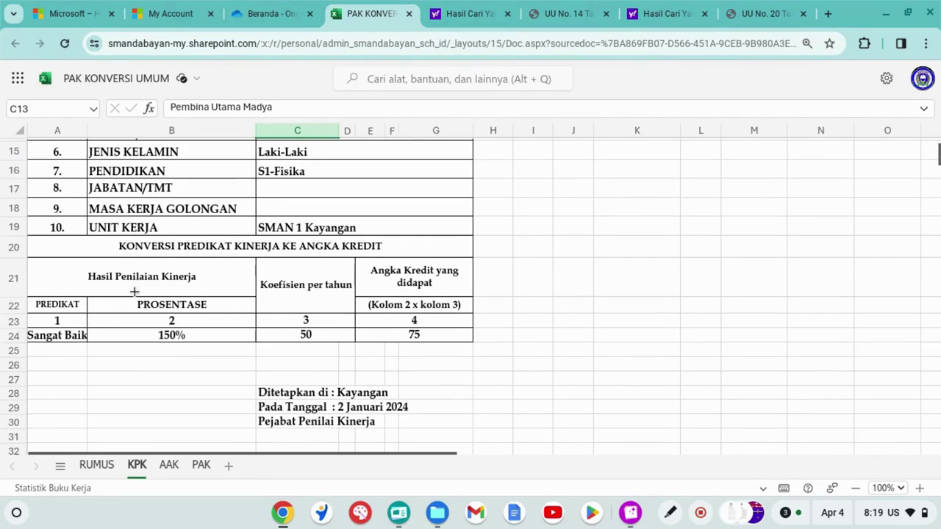